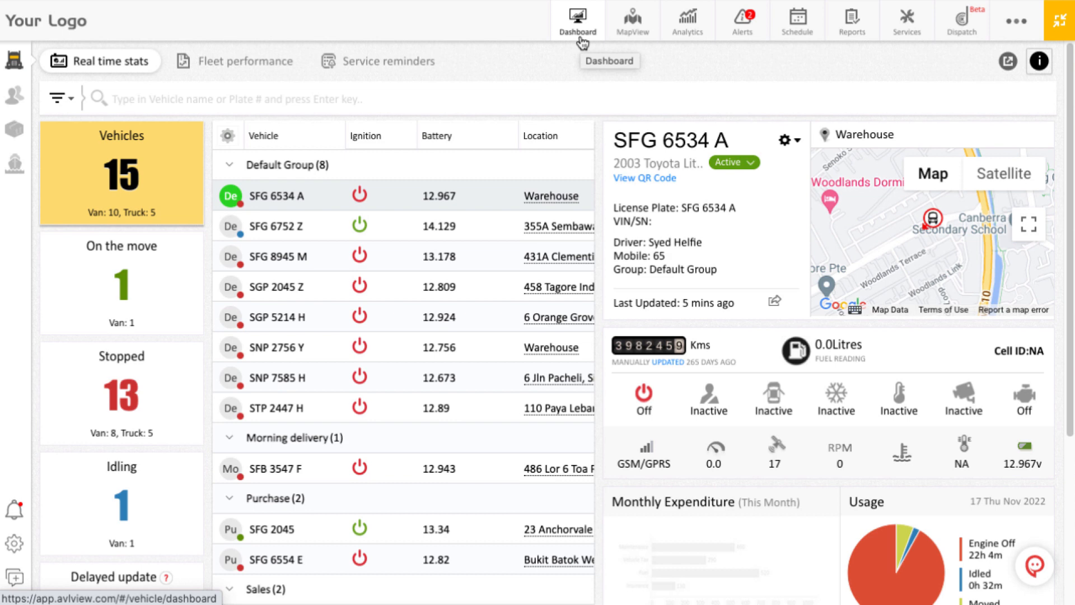
Open the Daily Summary report from the list of reports.
left_click(863, 35)
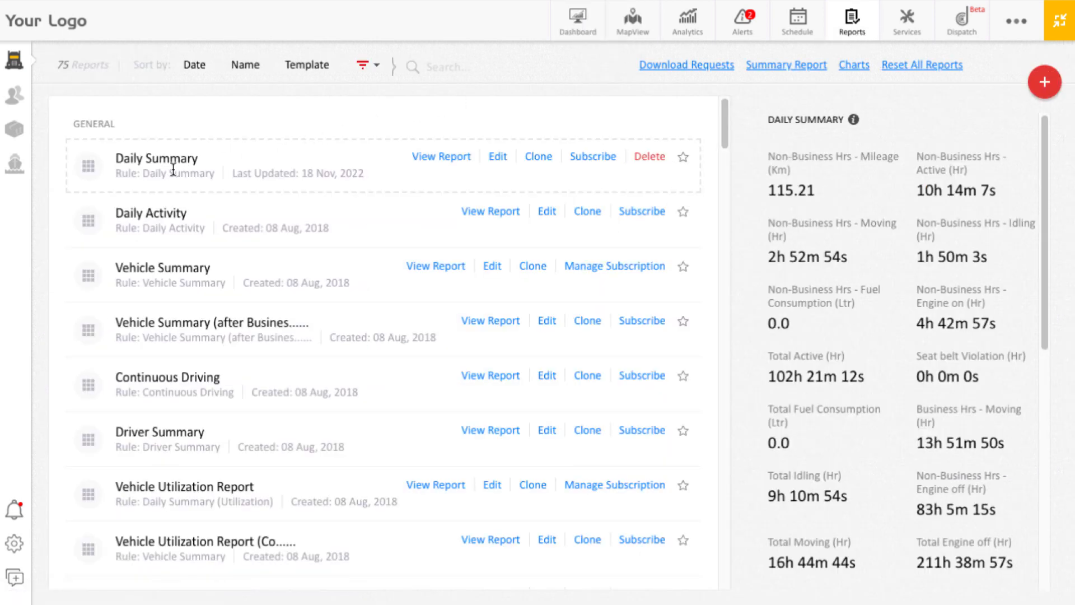
left_click(437, 160)
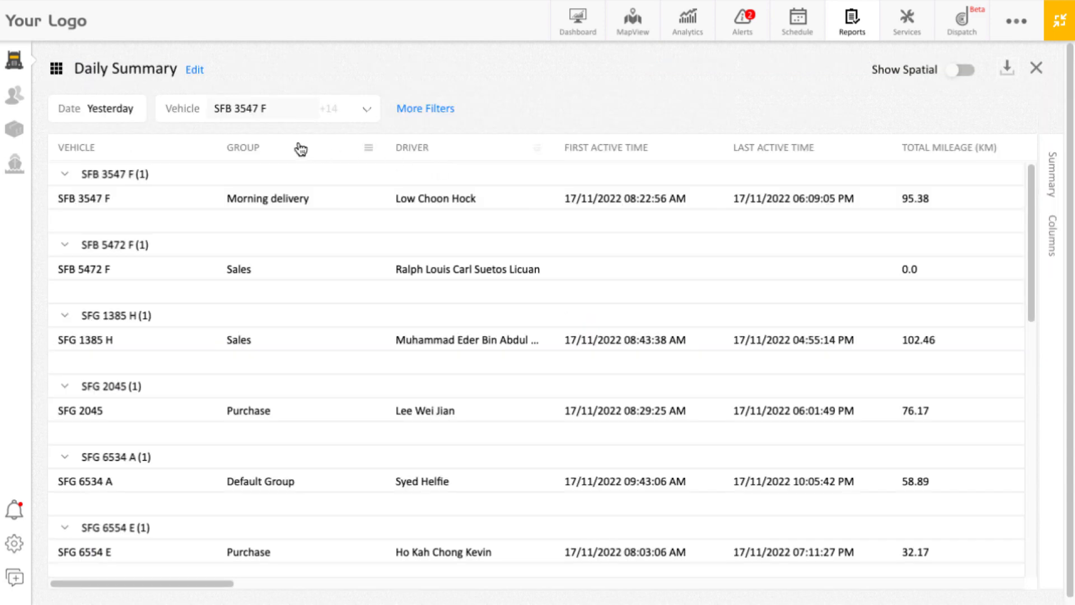
Examine the Daily Summary report's date range, vehicle, group and driver filter options, leaving the filters as they are.
left_click(88, 111)
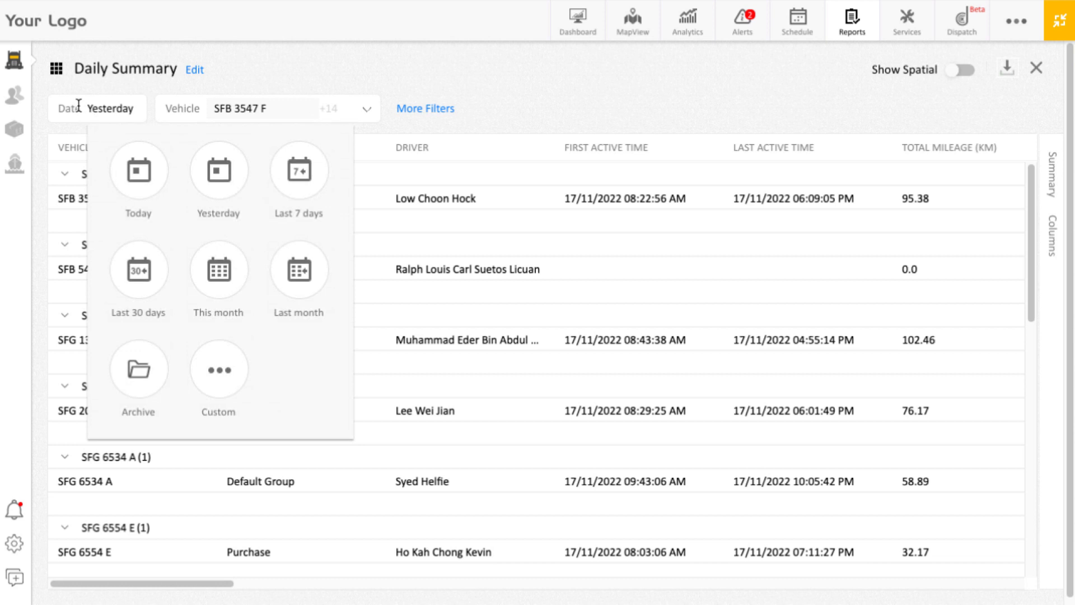
left_click(117, 108)
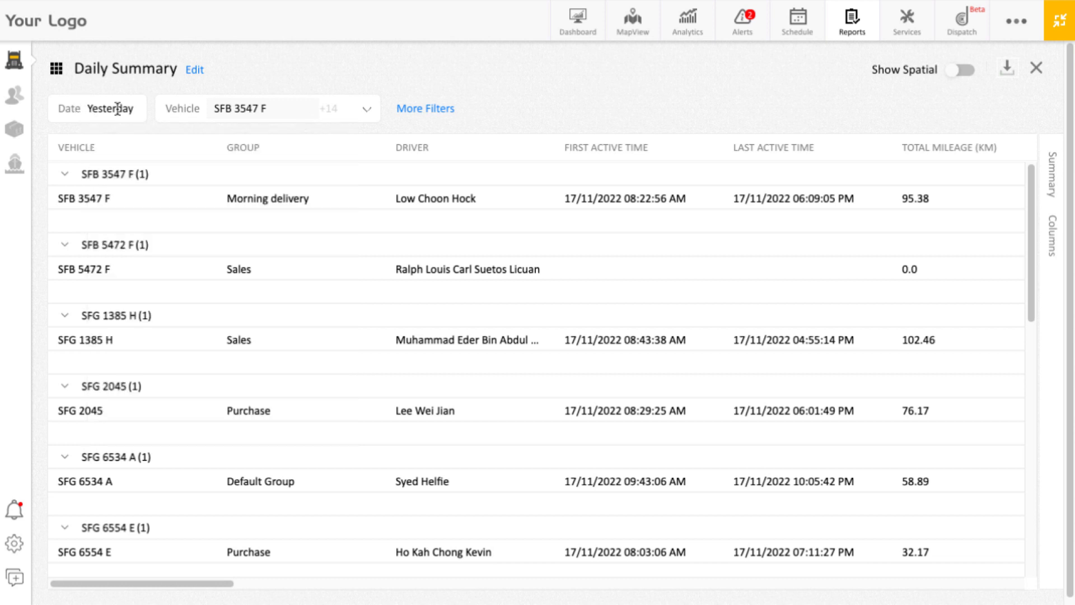
left_click(233, 107)
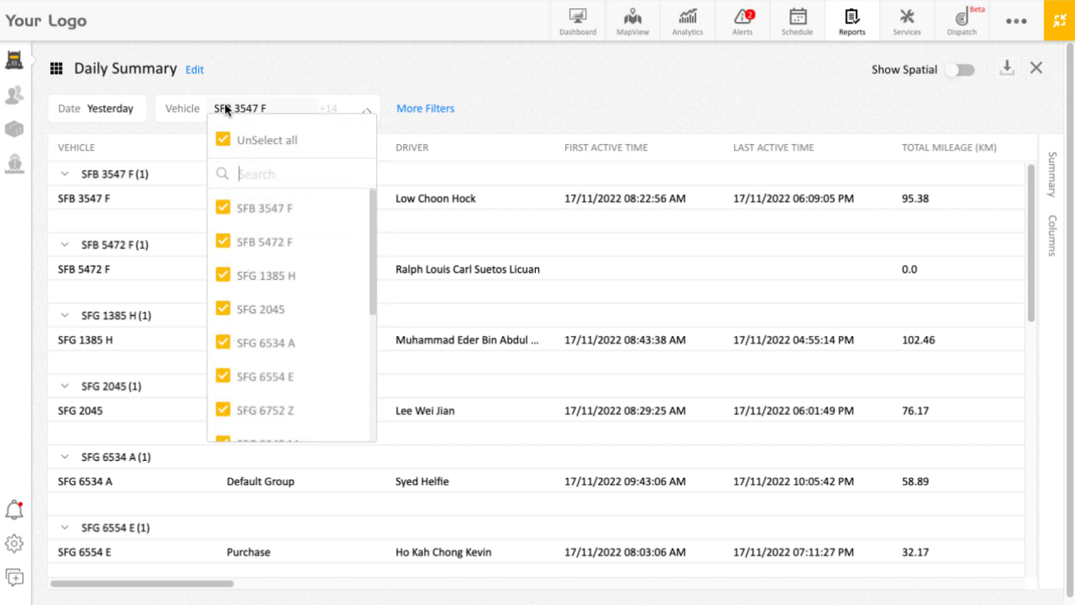
left_click(200, 100)
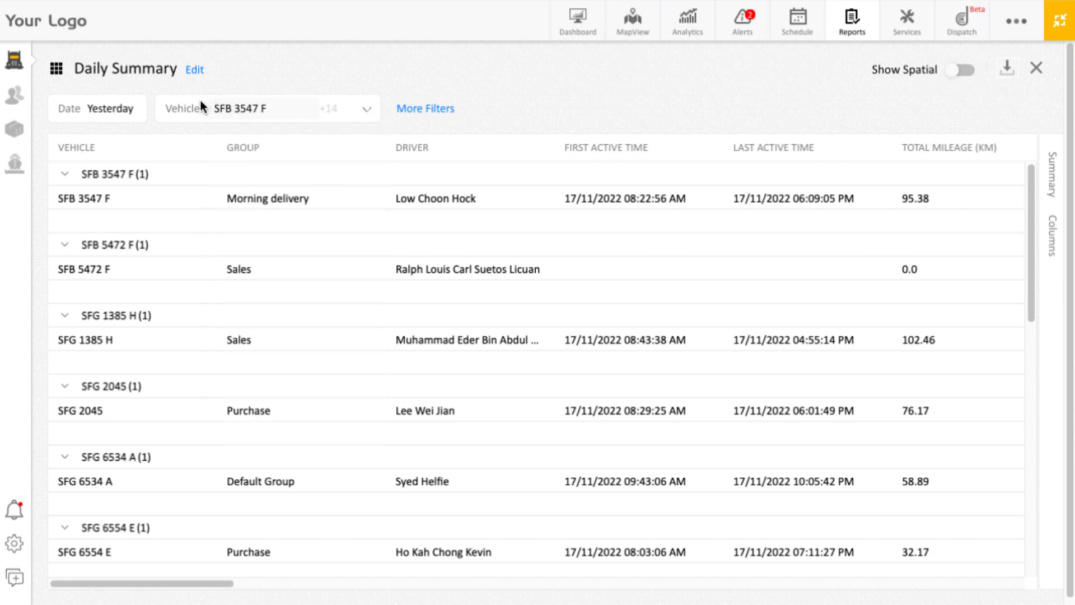
left_click(417, 112)
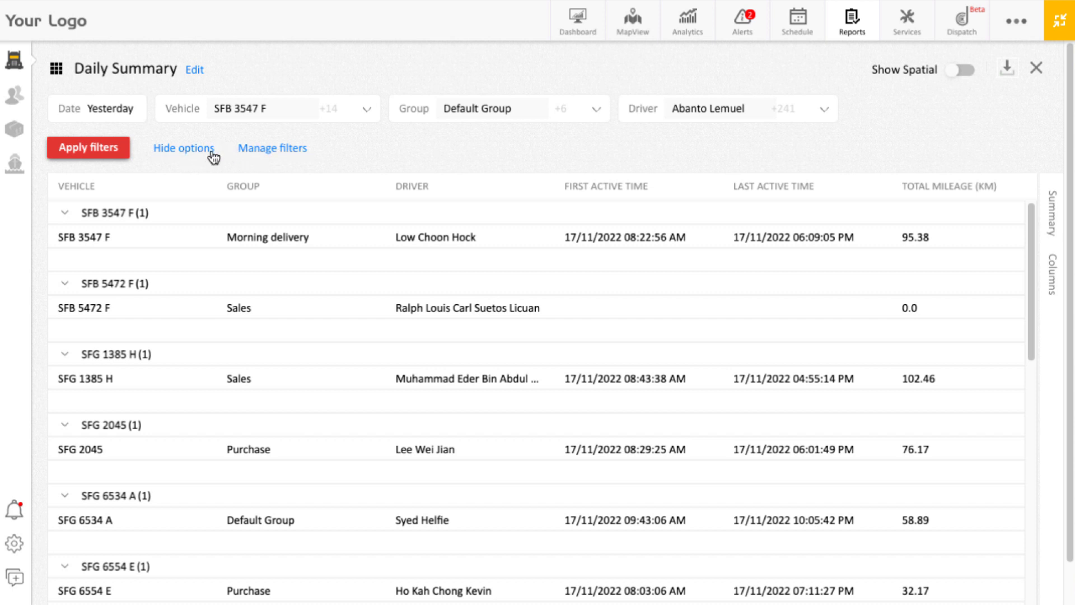
left_click(184, 148)
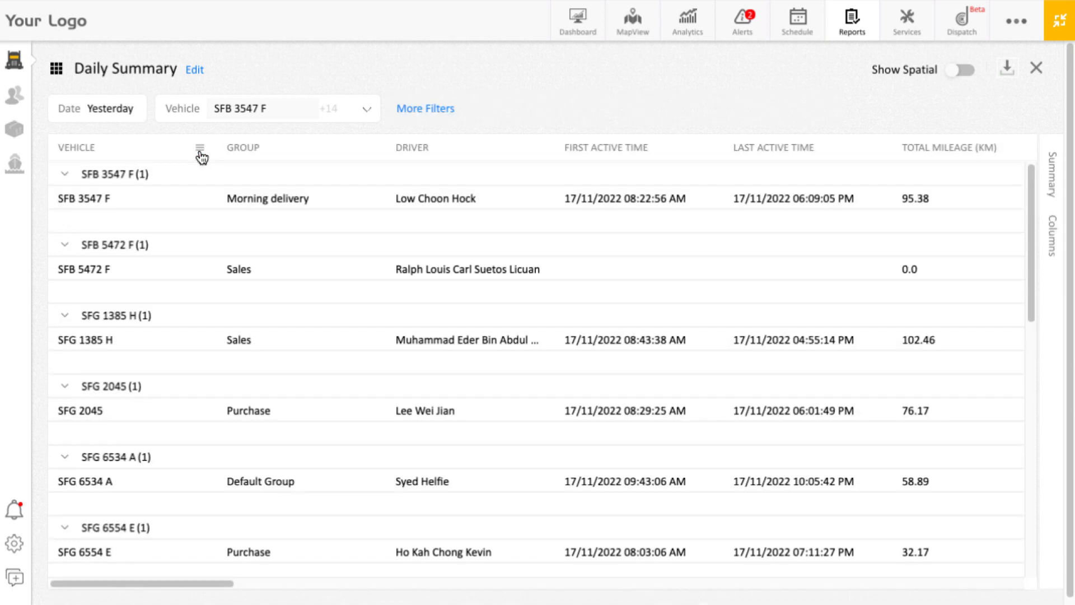
Review the Daily Summary report's overall summary figures and close the summary.
left_click(1054, 178)
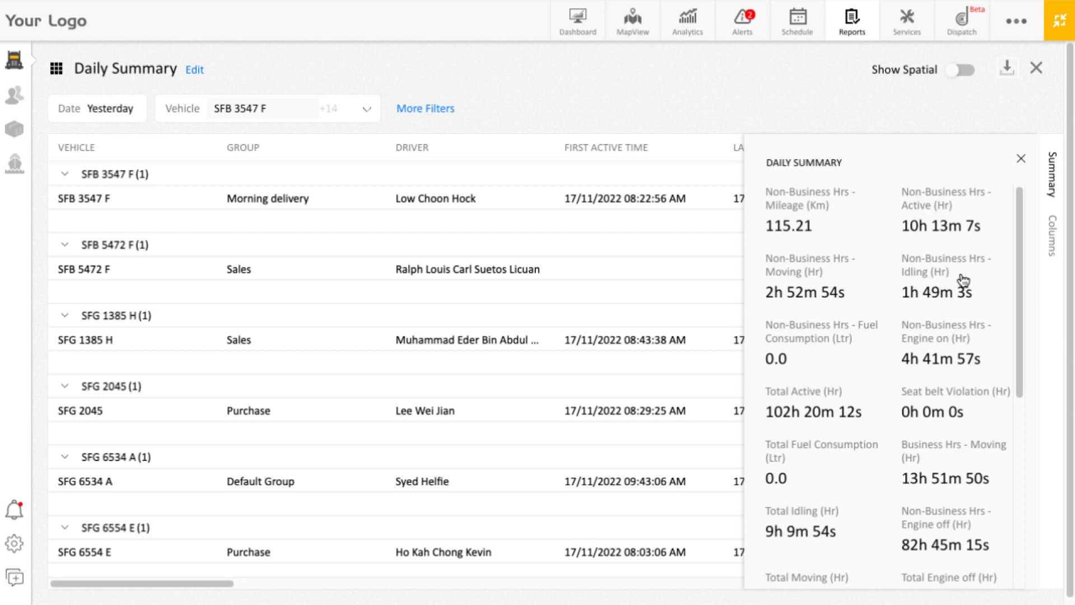
mouse_move(1017, 247)
left_mouse_down()
mouse_move(1027, 452)
mouse_move(1007, 230)
left_mouse_up()
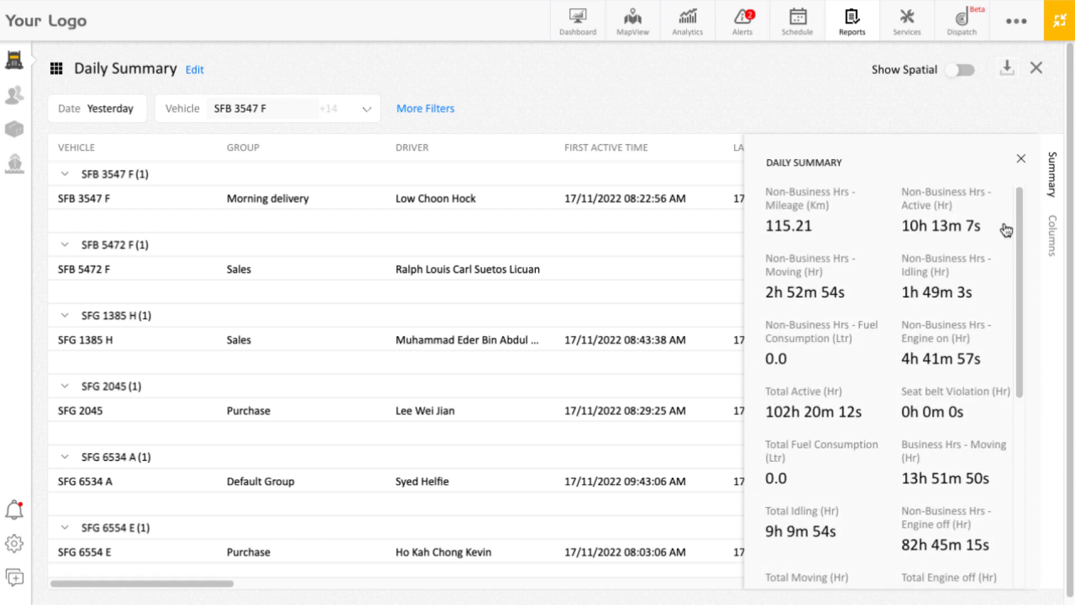
left_click(1021, 160)
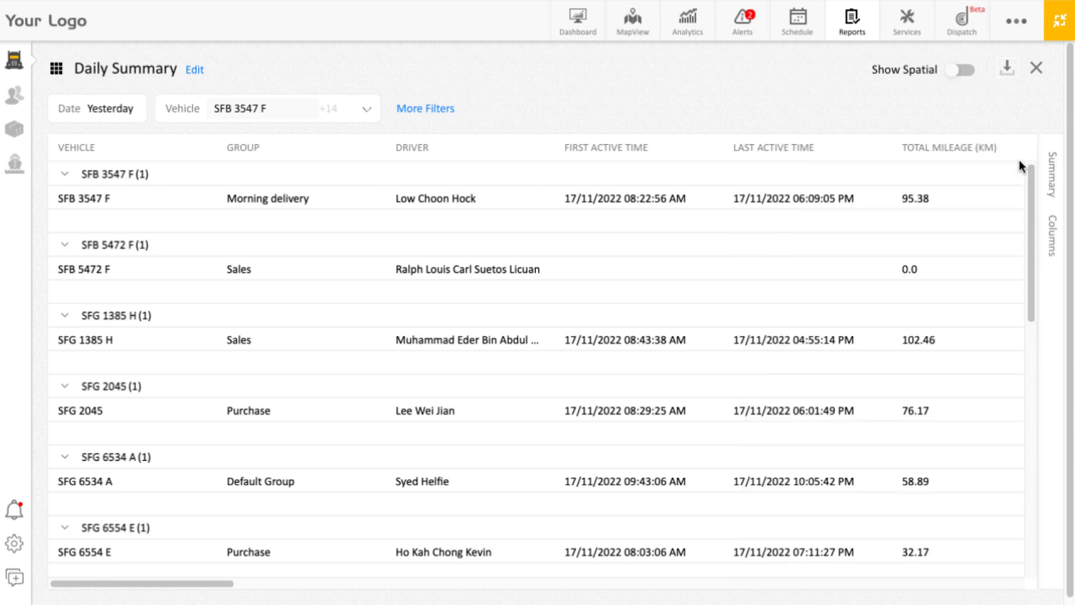
Examine the report's column configuration, including the column list and the grouping and sorting choices, and close it without changes.
left_click(1054, 243)
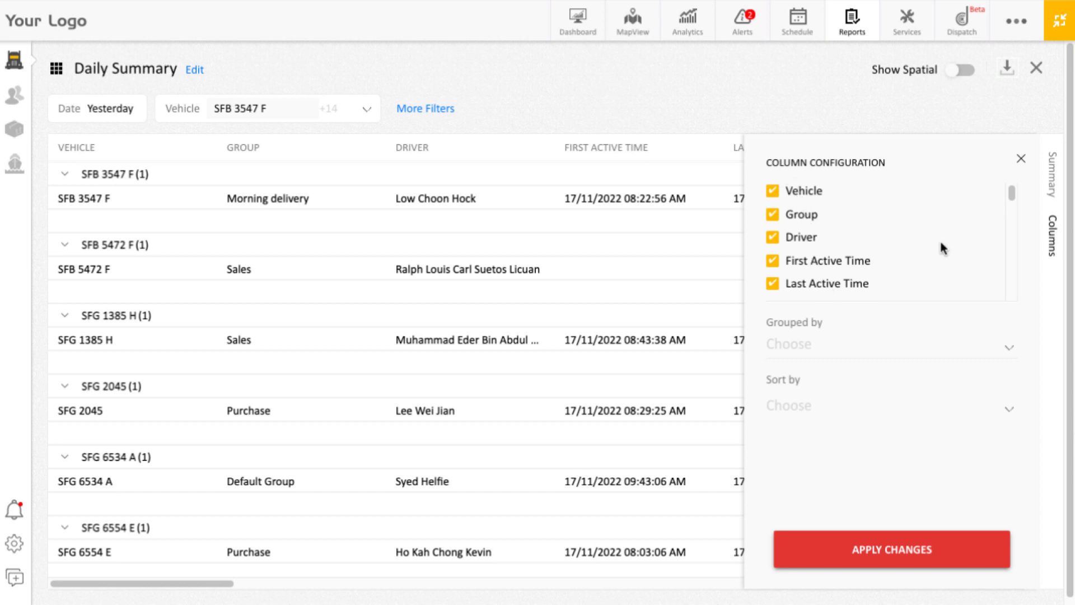
mouse_move(1012, 193)
left_mouse_down()
mouse_move(1006, 295)
mouse_move(1013, 190)
left_mouse_up()
left_click(959, 348)
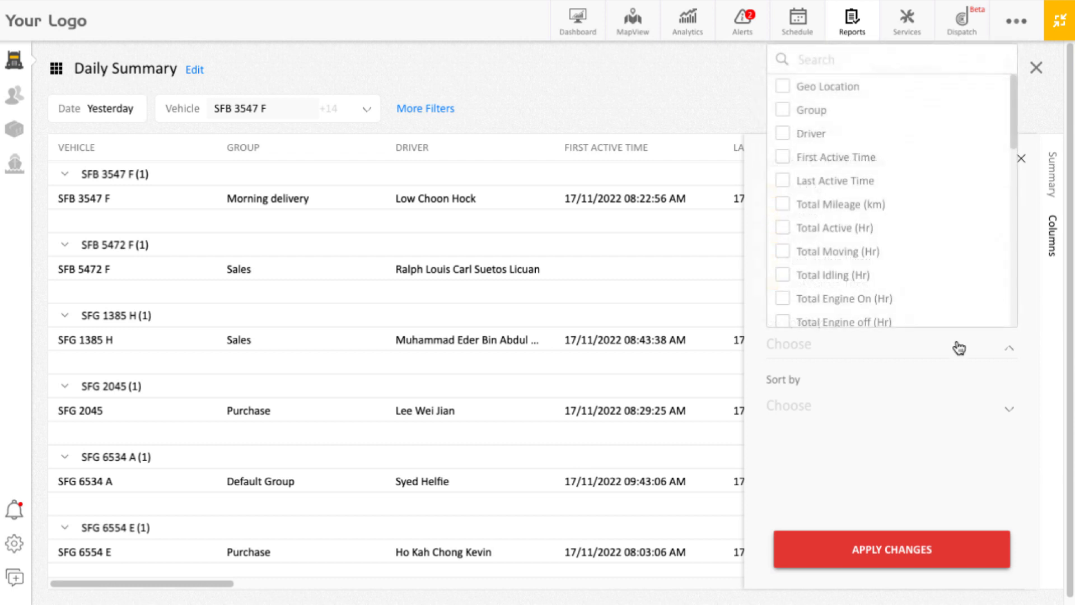
left_click(959, 348)
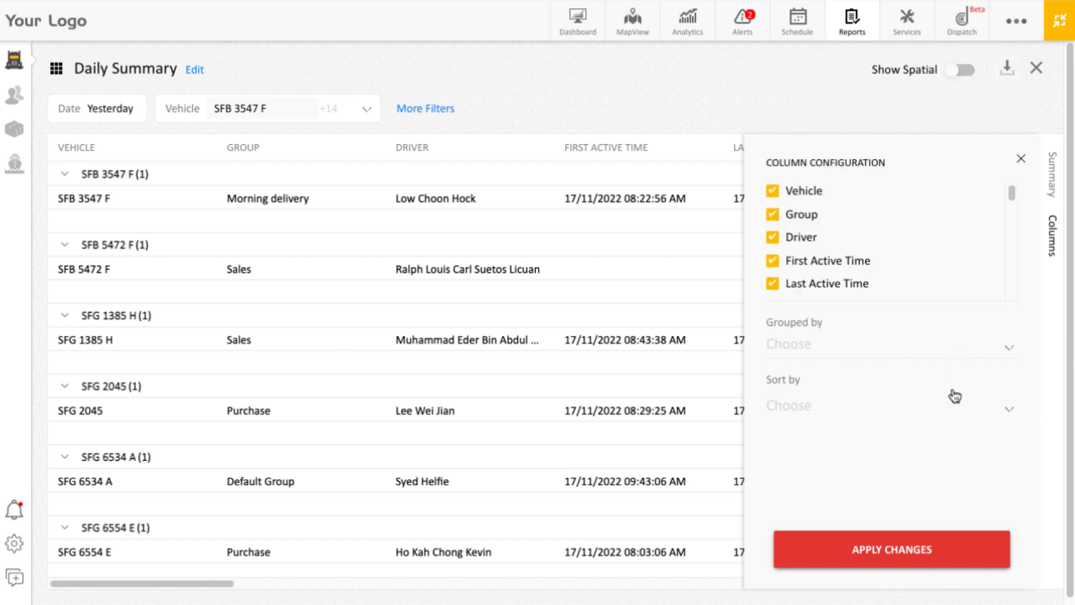
left_click(957, 408)
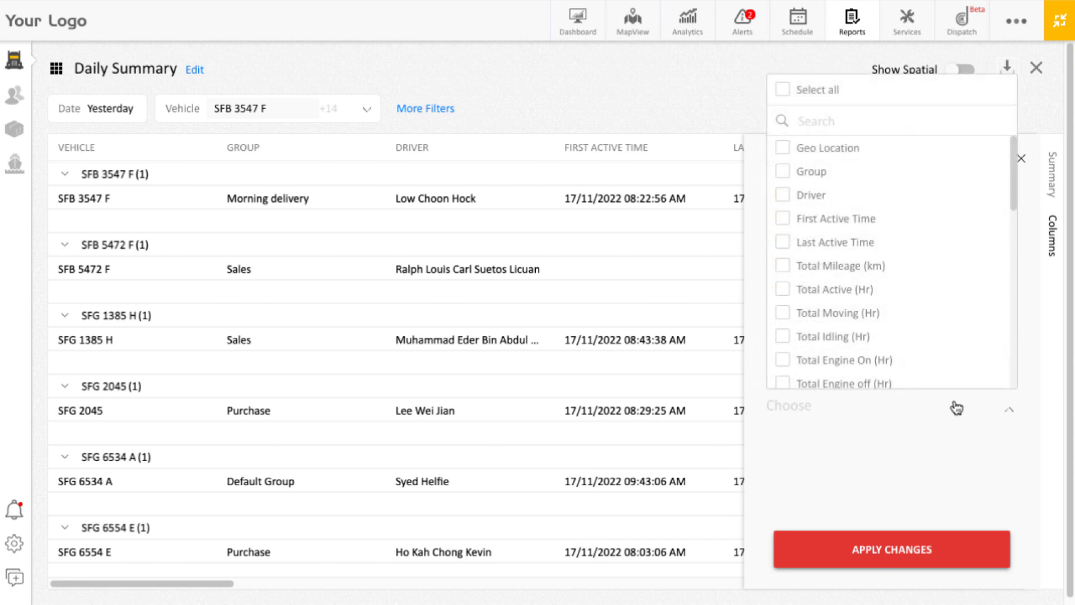
left_click(957, 407)
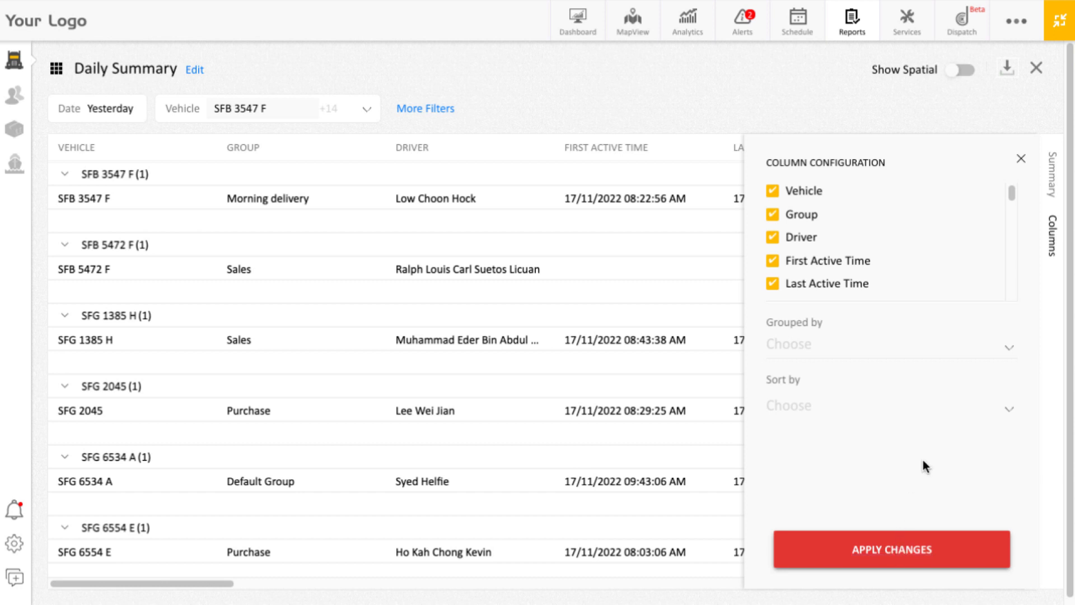
left_click(1022, 159)
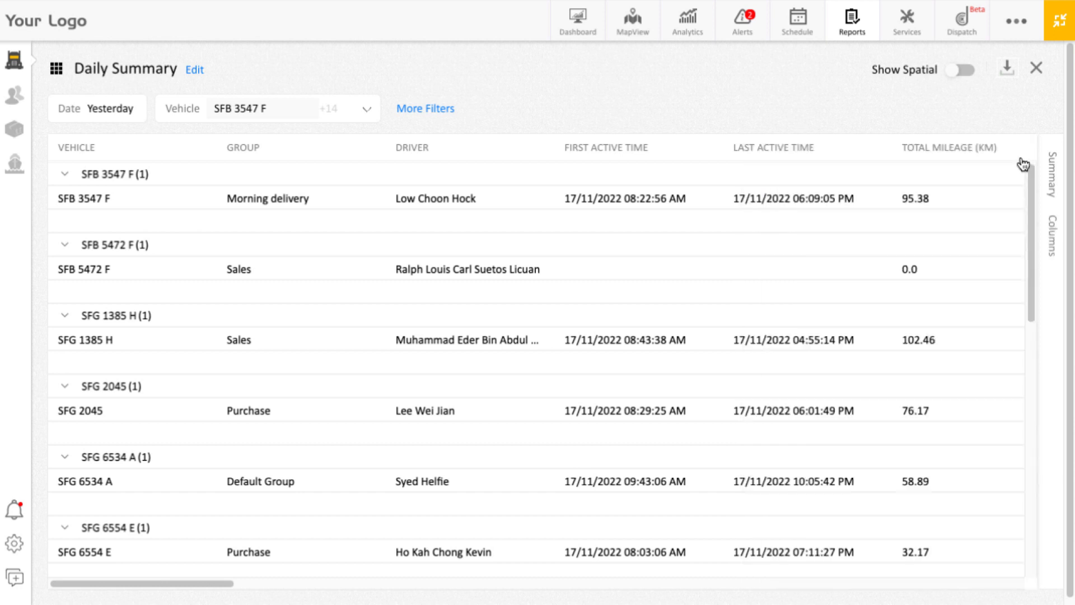
left_click(967, 75)
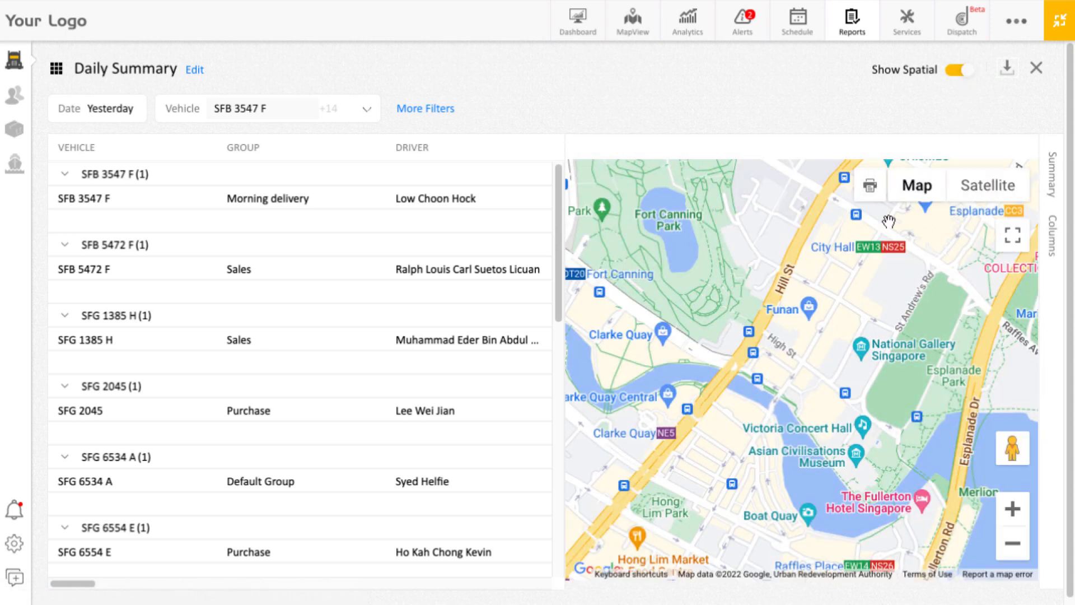
left_click(425, 200)
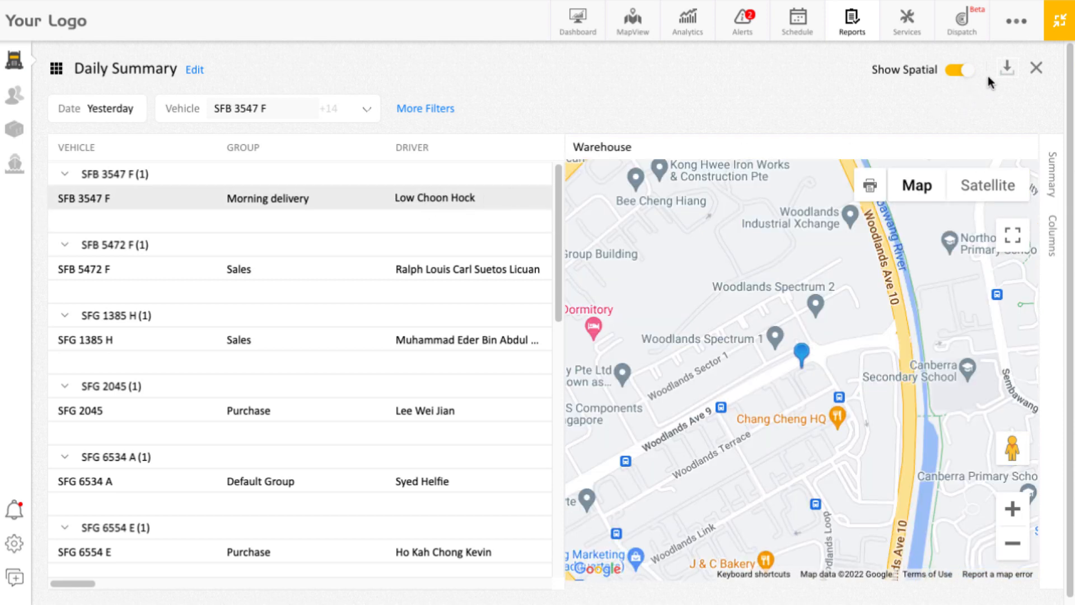
Export the Daily Summary report in Excel format and open the downloaded Daily Summary.xls file.
left_click(1007, 70)
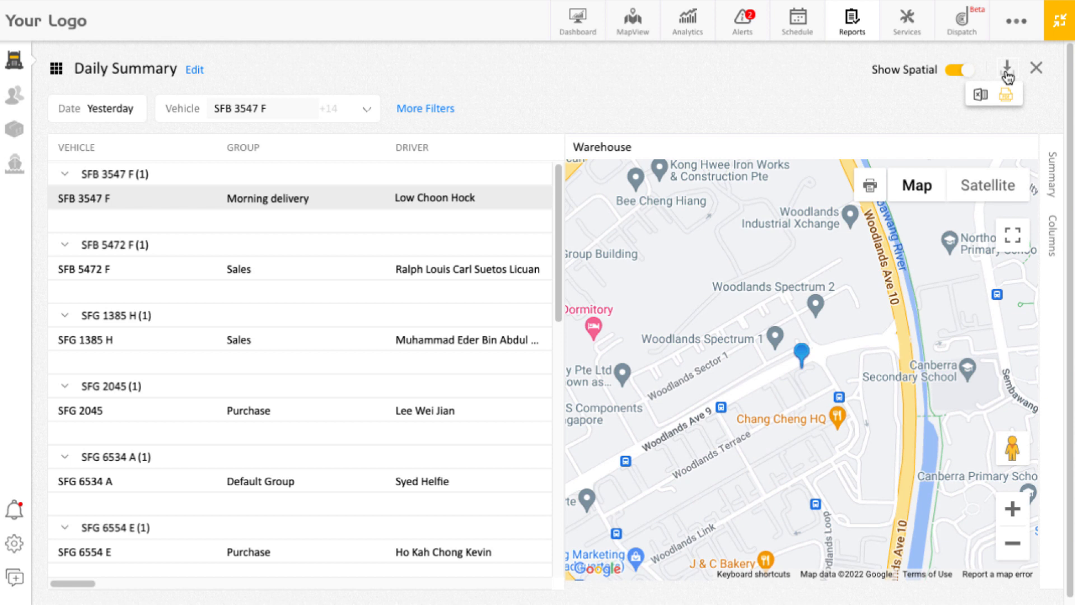
left_click(980, 99)
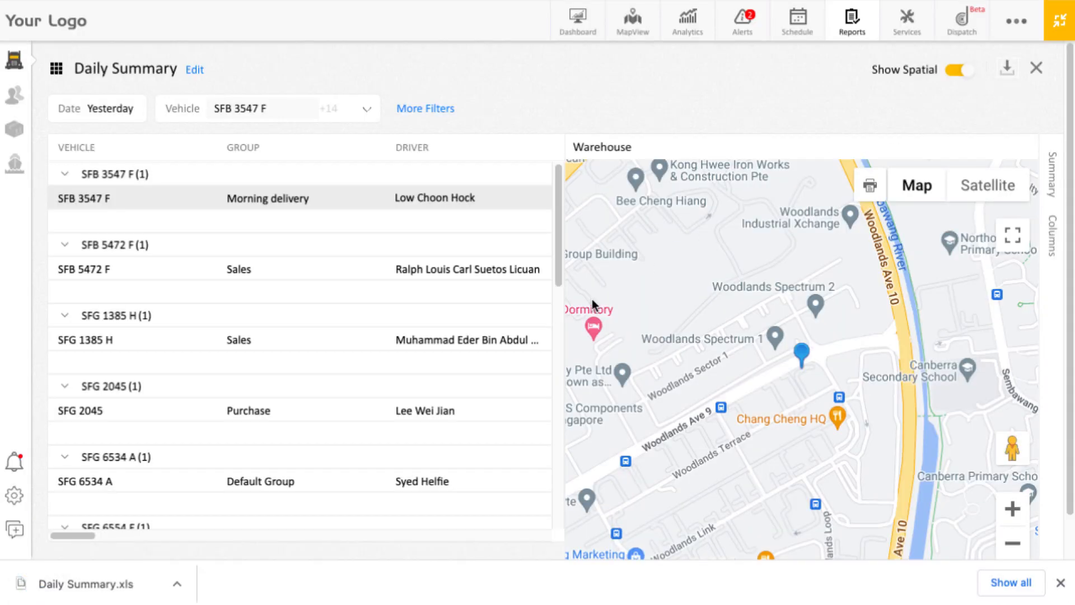
left_click(89, 587)
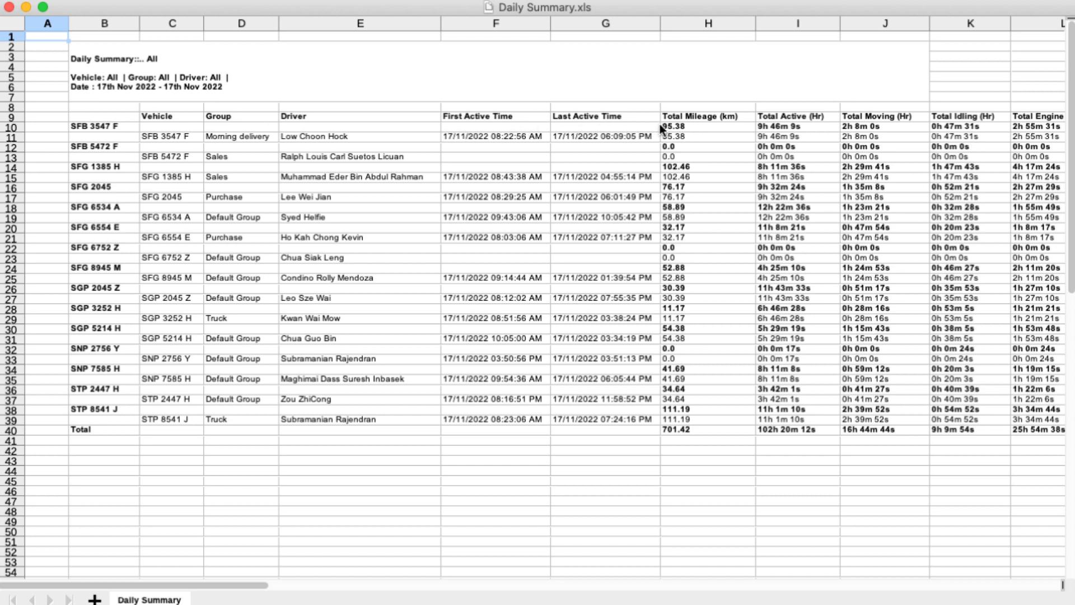
Examine the exported spreadsheet's columns from Total Mileage through Start Engine Hrs, return to the row's beginning and close the file.
left_click(727, 126)
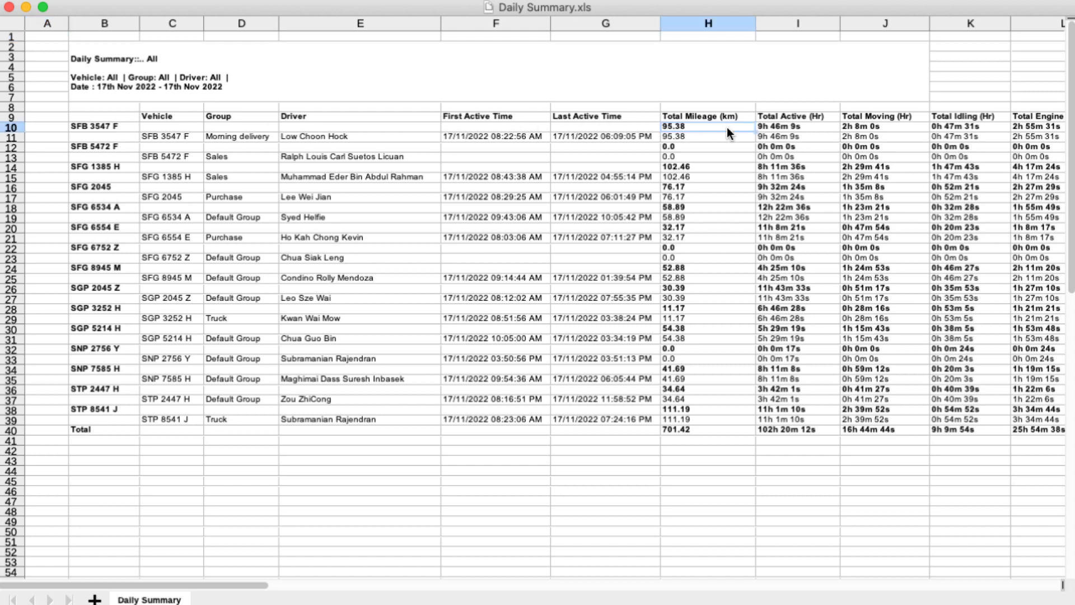
key("Right")
key("Right")
key("Right")
key("Right")
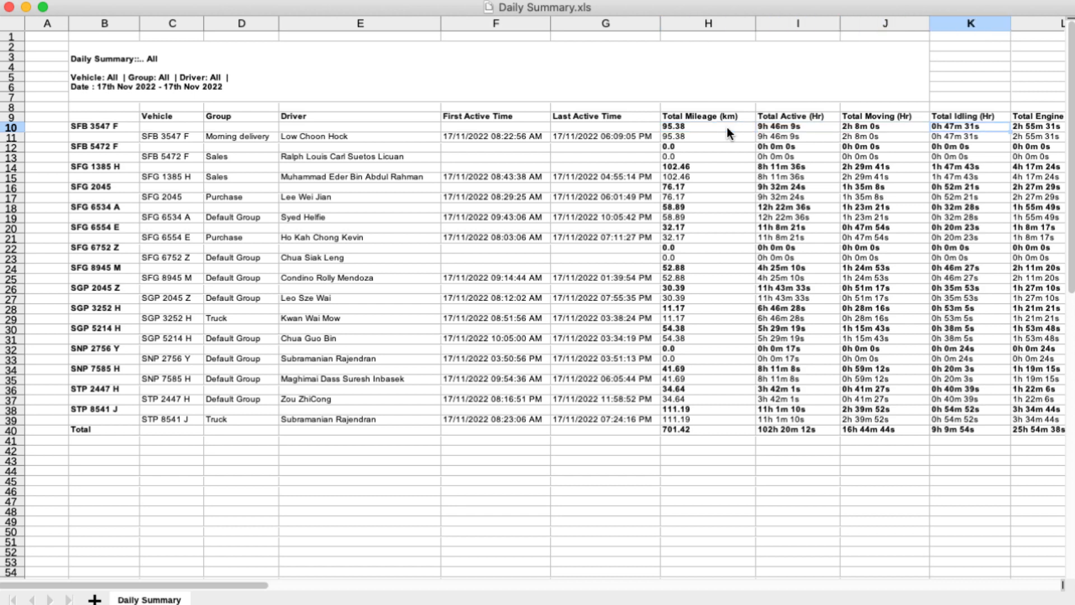
key("Right")
key("Right")
key("Right")
key("Right")
key("Right")
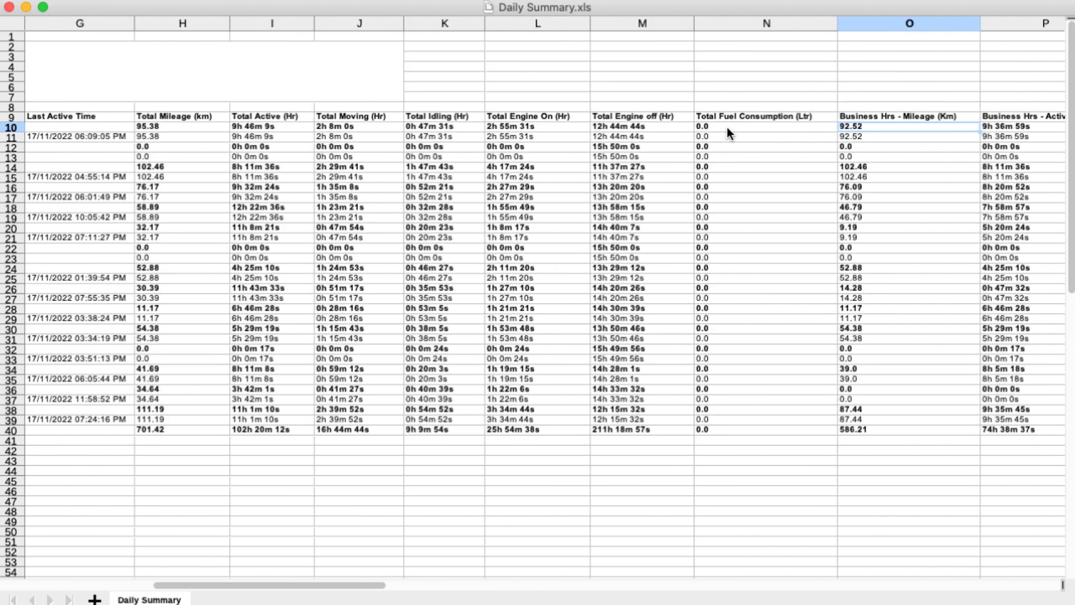
key("Right")
key("Right")
key("Right")
key("Right")
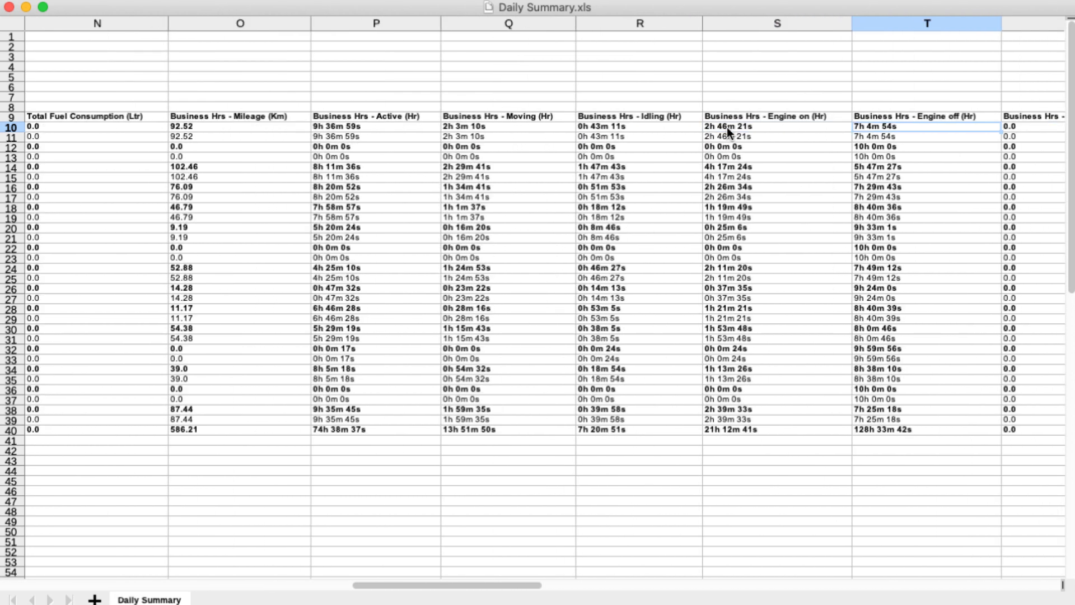
key("Right")
key("Right")
key("Right")
key("Right")
key("Right")
key("Right")
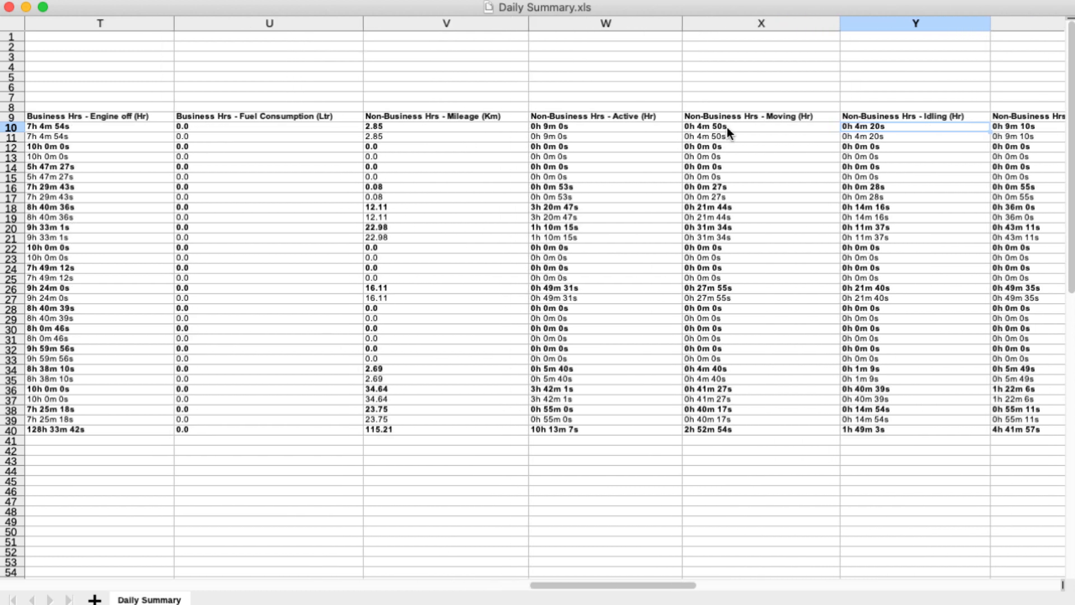
key("Right")
key("Right")
key("Right")
key("Right")
key("Right")
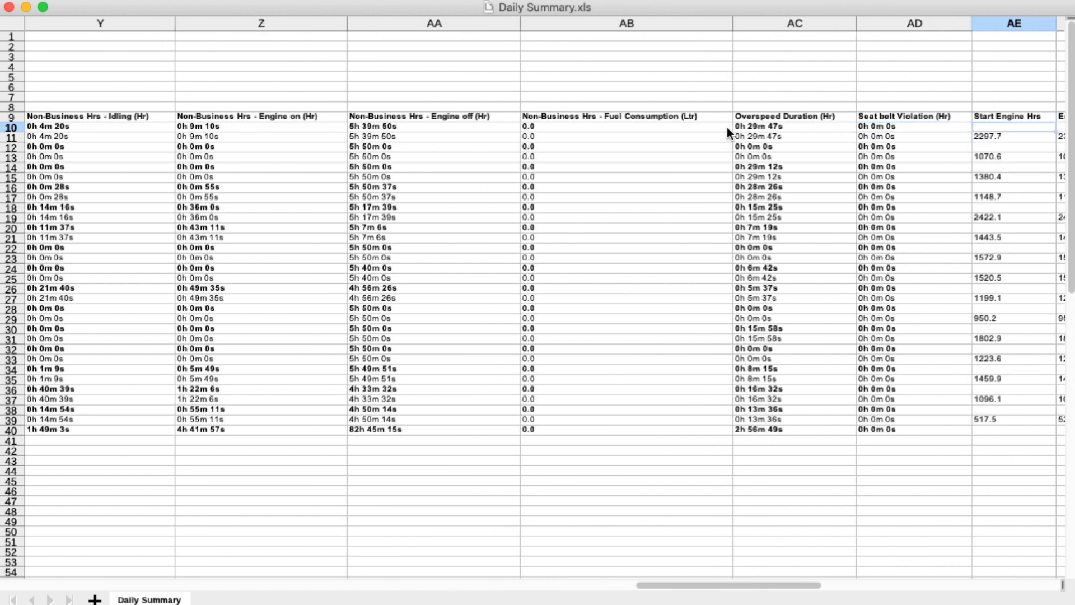
key("Home")
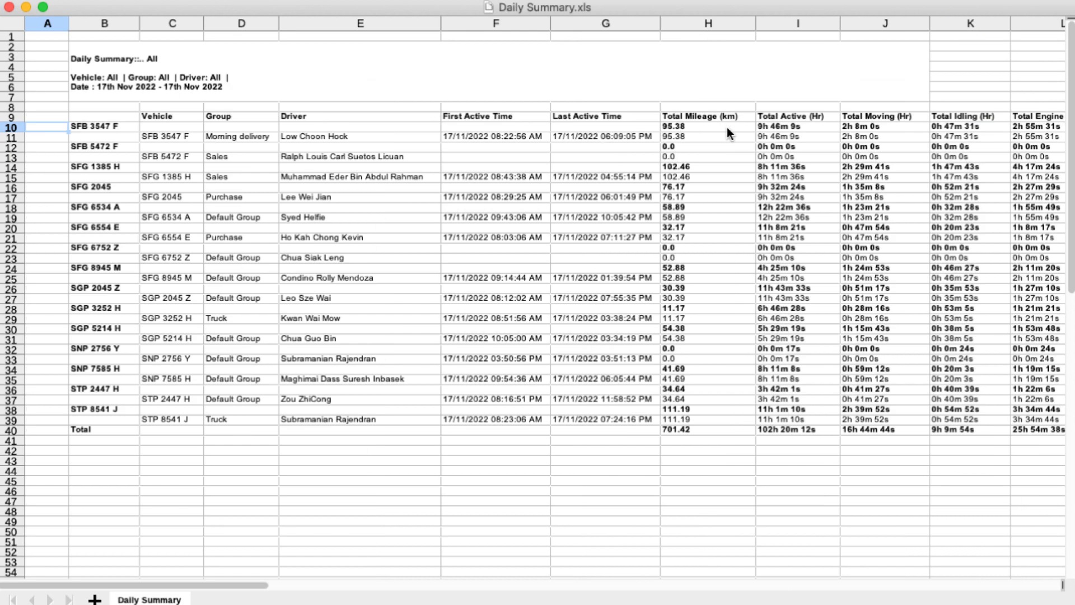
left_click(9, 7)
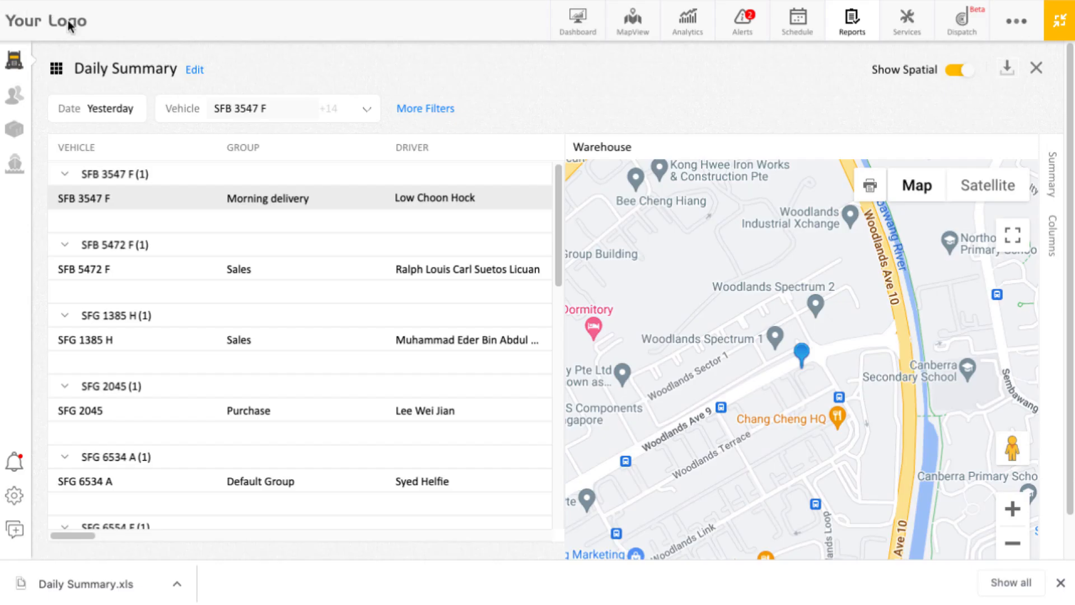
Start editing the Daily Summary report, keep the Tabular visualization, and proceed to defining its rules and fields.
left_click(195, 69)
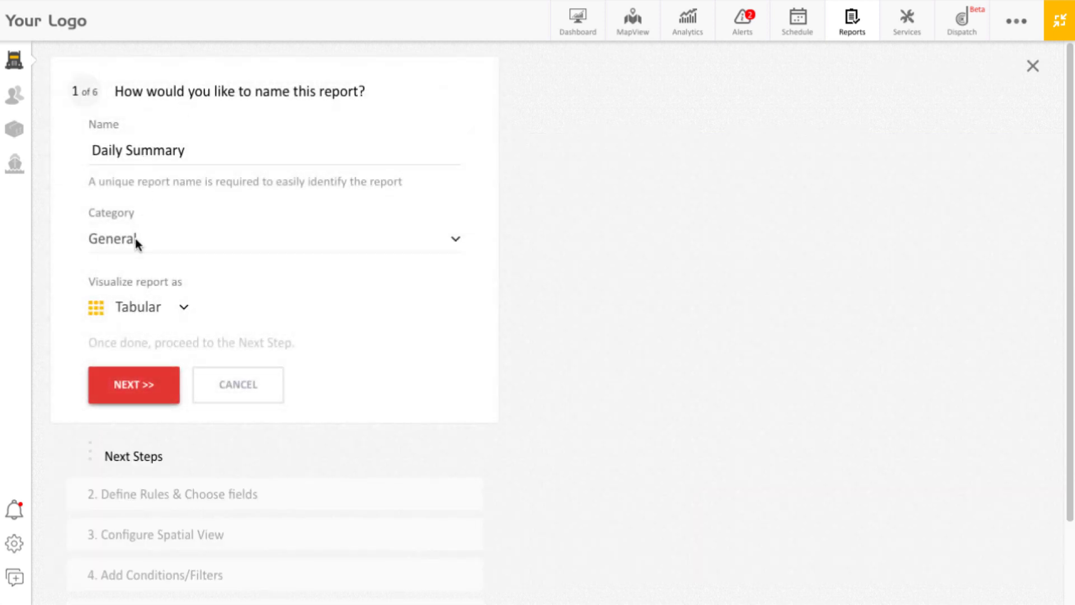
left_click(159, 309)
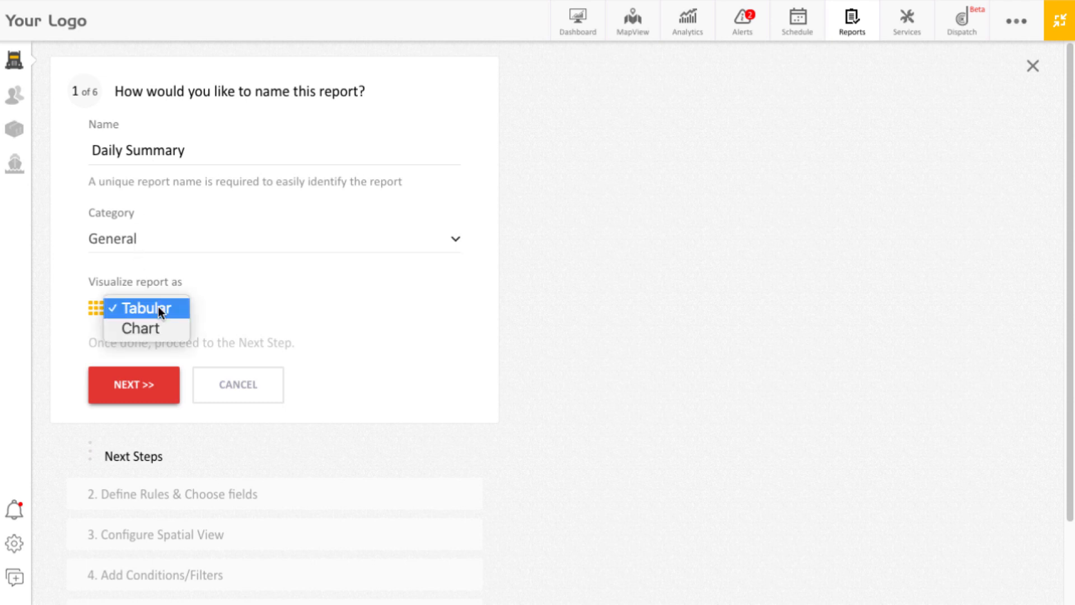
left_click(160, 309)
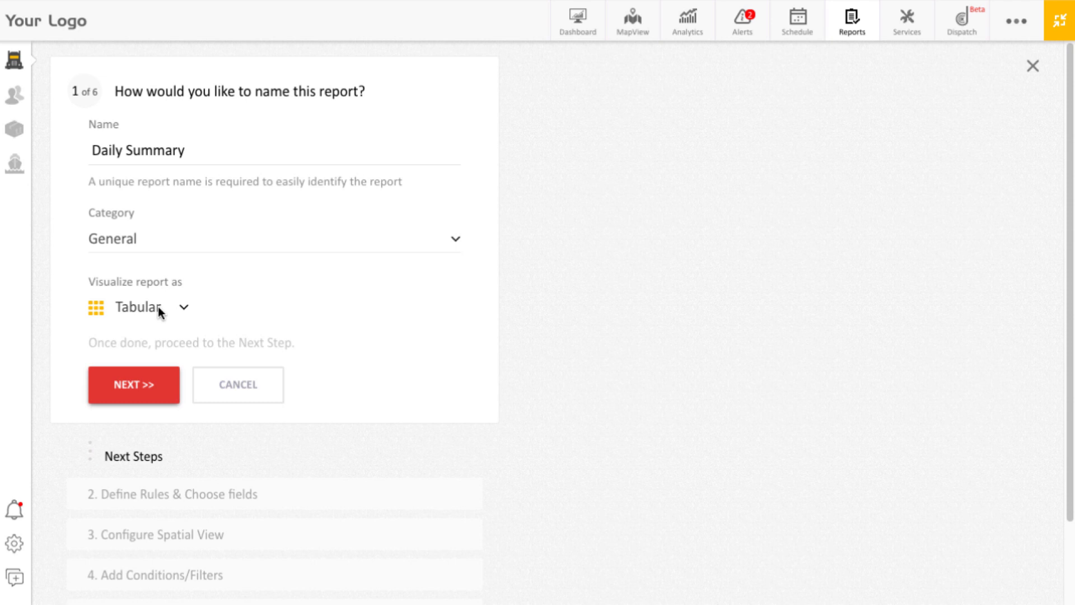
left_click(132, 388)
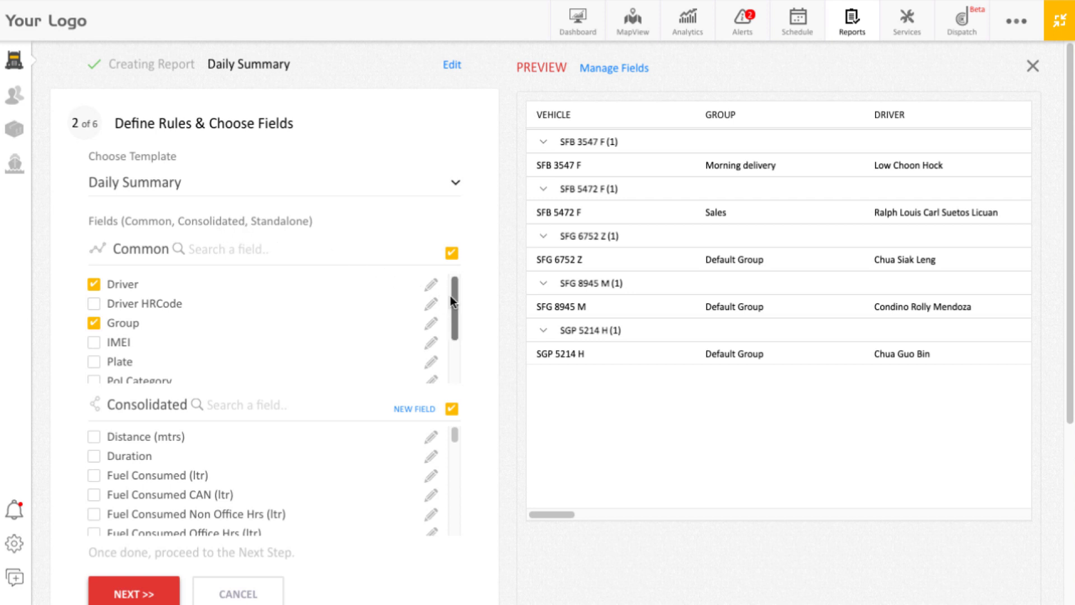
Review the common and consolidated fields offered by the Daily Summary template.
mouse_move(457, 298)
left_mouse_down()
mouse_move(458, 344)
mouse_move(452, 294)
left_mouse_up()
mouse_move(455, 439)
left_mouse_down()
mouse_move(453, 516)
mouse_move(462, 431)
left_mouse_up()
scroll(496, 434, "down", 1)
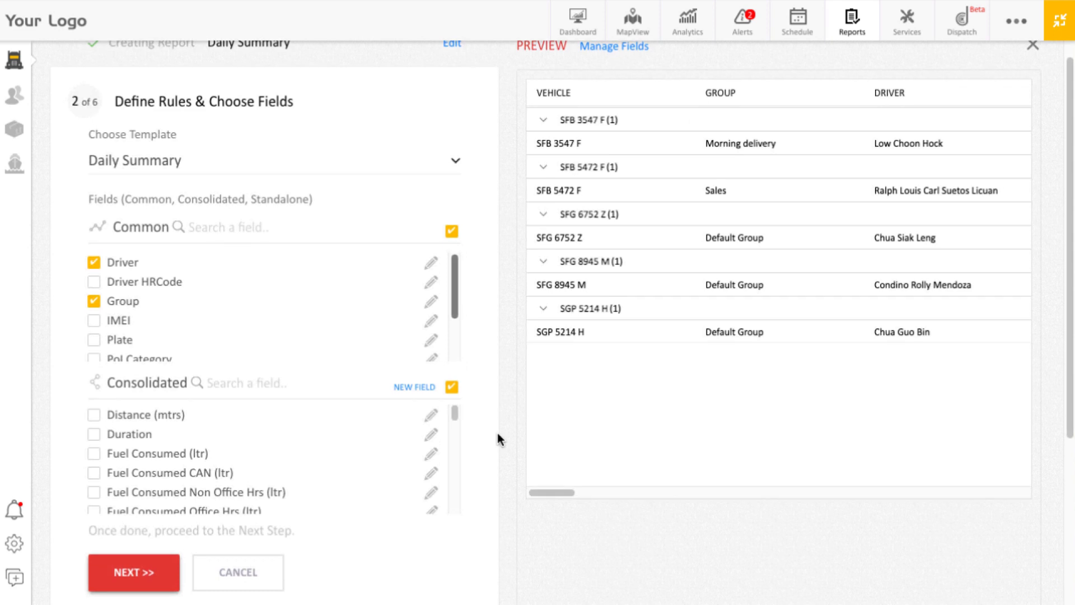
Proceed to the spatial view setup, turn the spatial view off and on again, keep Point mode with Geo Location, and continue to the filters.
left_click(131, 577)
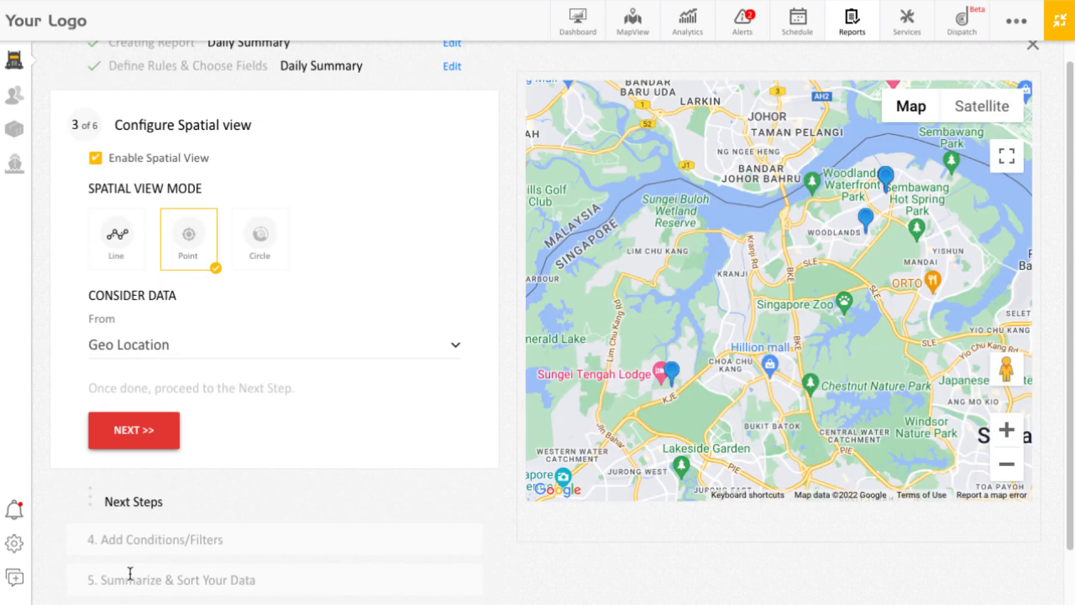
left_click(95, 158)
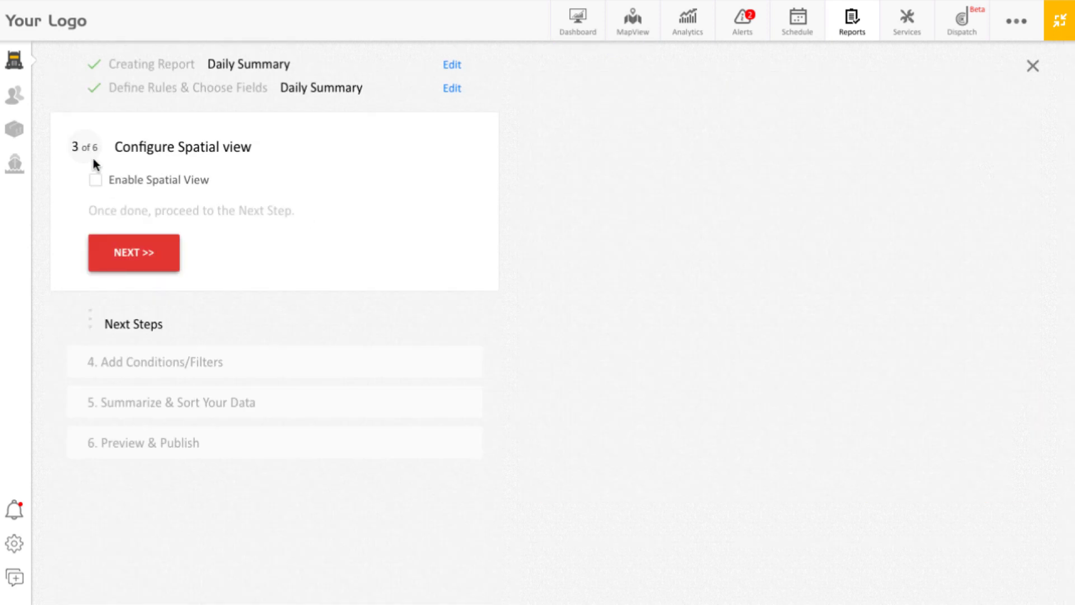
left_click(95, 180)
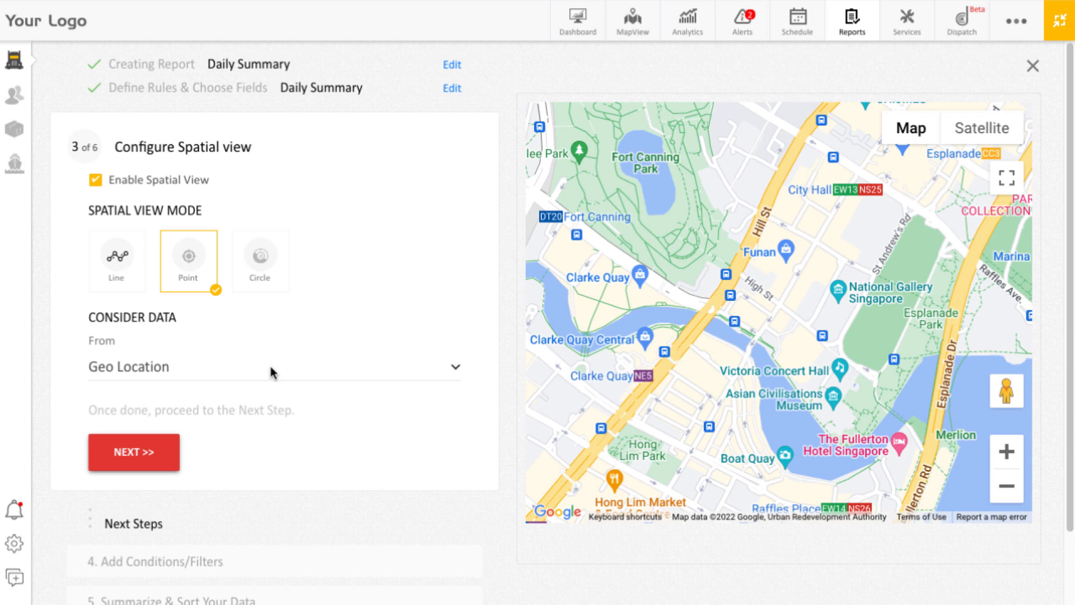
left_click(128, 458)
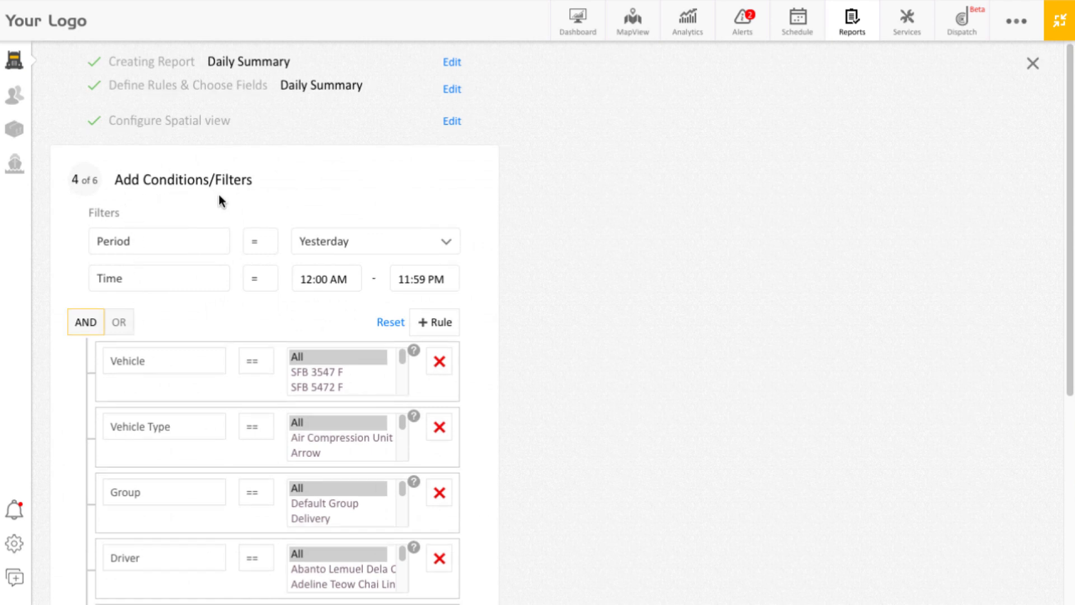
Set the report's Period filter to Last 7 Days.
scroll(220, 199, "down", 3)
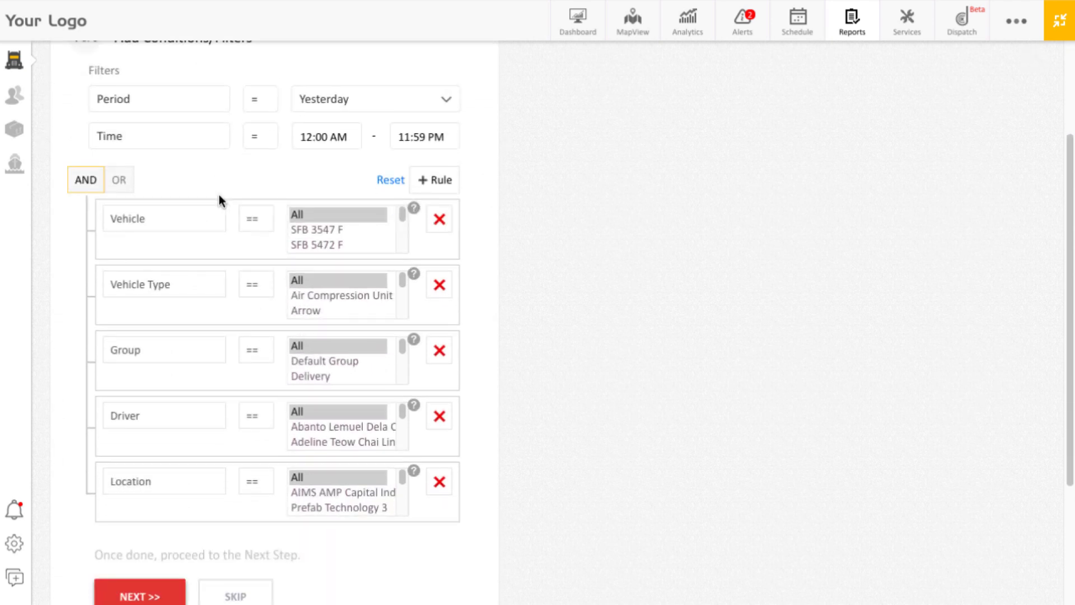
left_click(369, 104)
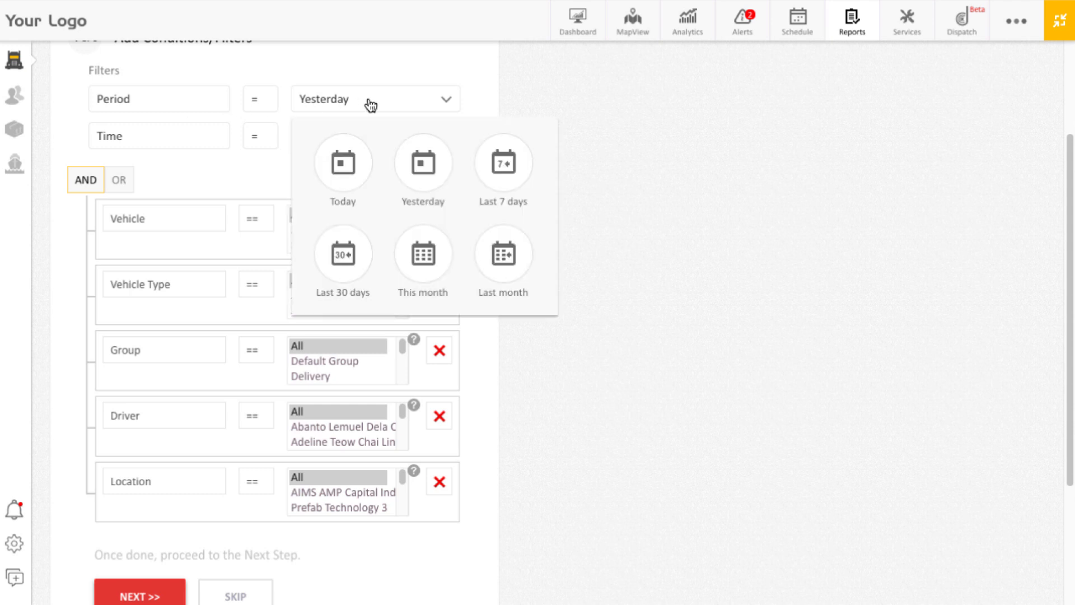
left_click(504, 163)
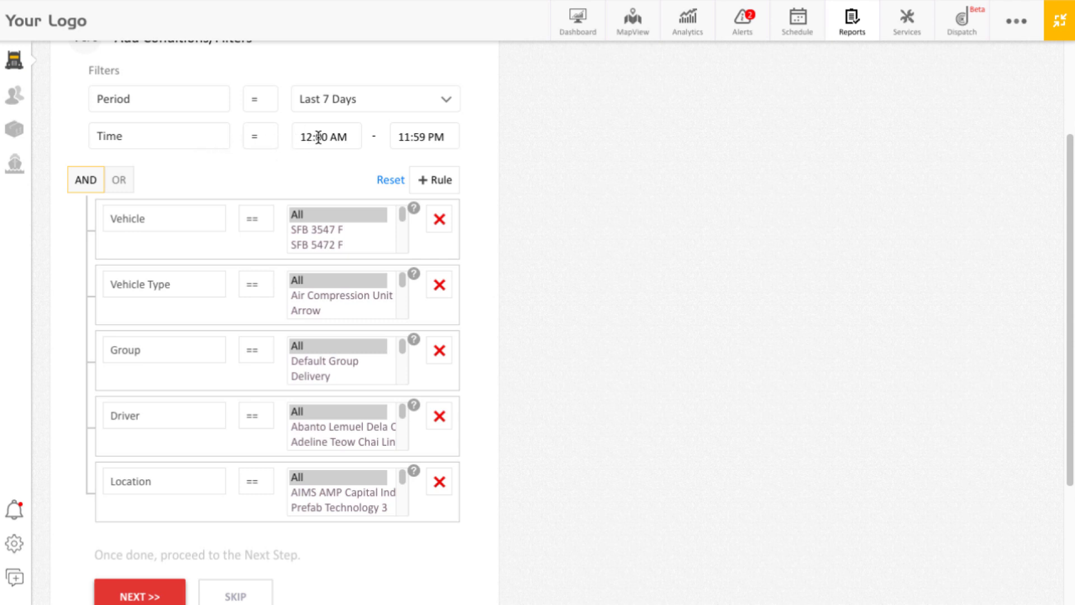
Add an extra filter rule, check which fields it can filter by, and delete that rule again.
left_click(426, 186)
scroll(439, 520, "down", 1)
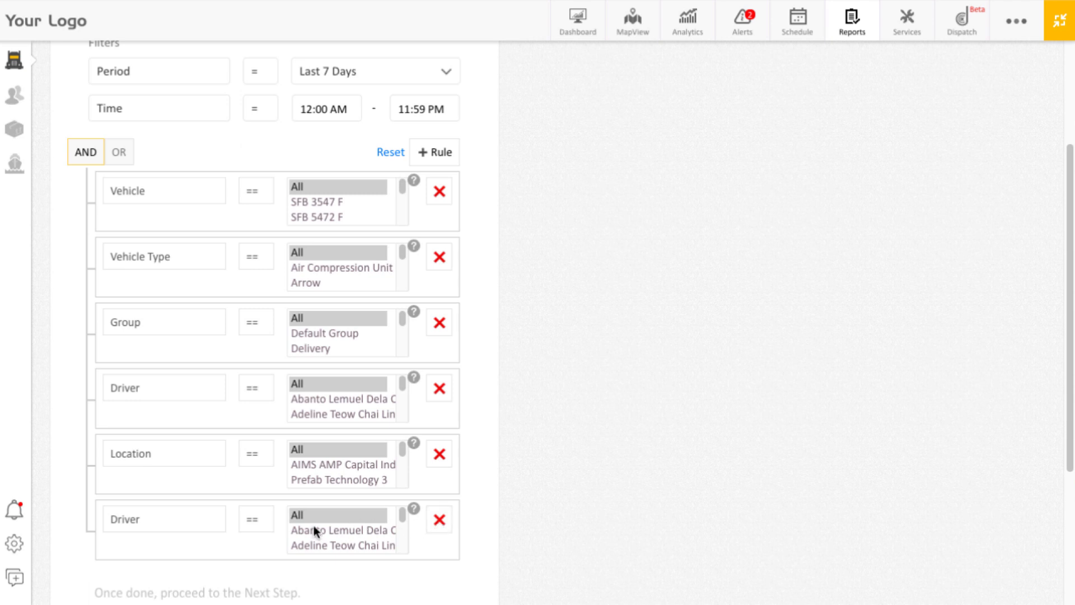
left_click(126, 519)
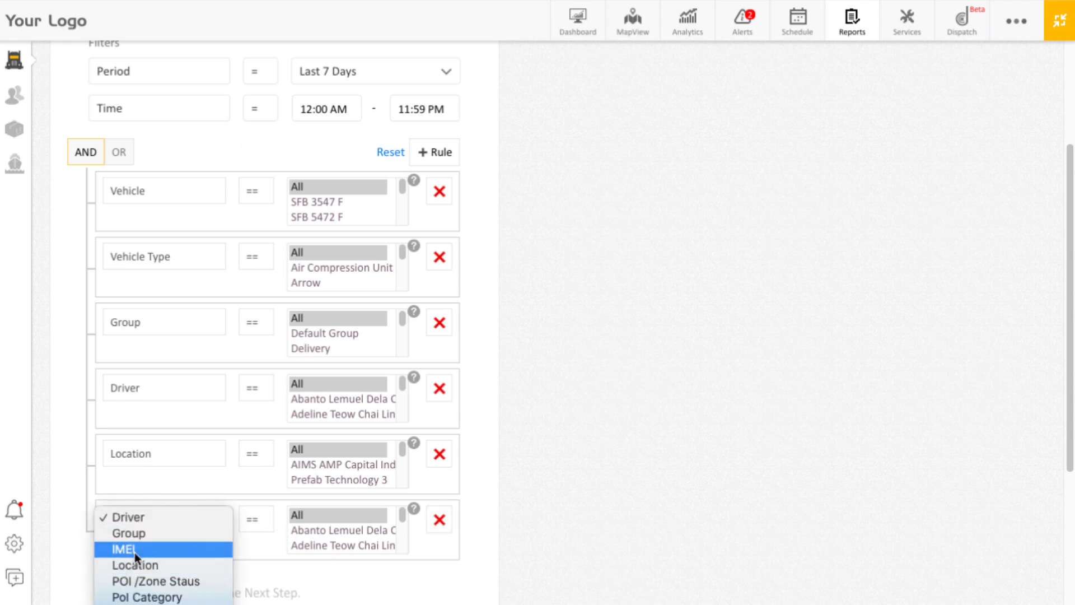
left_click(70, 496)
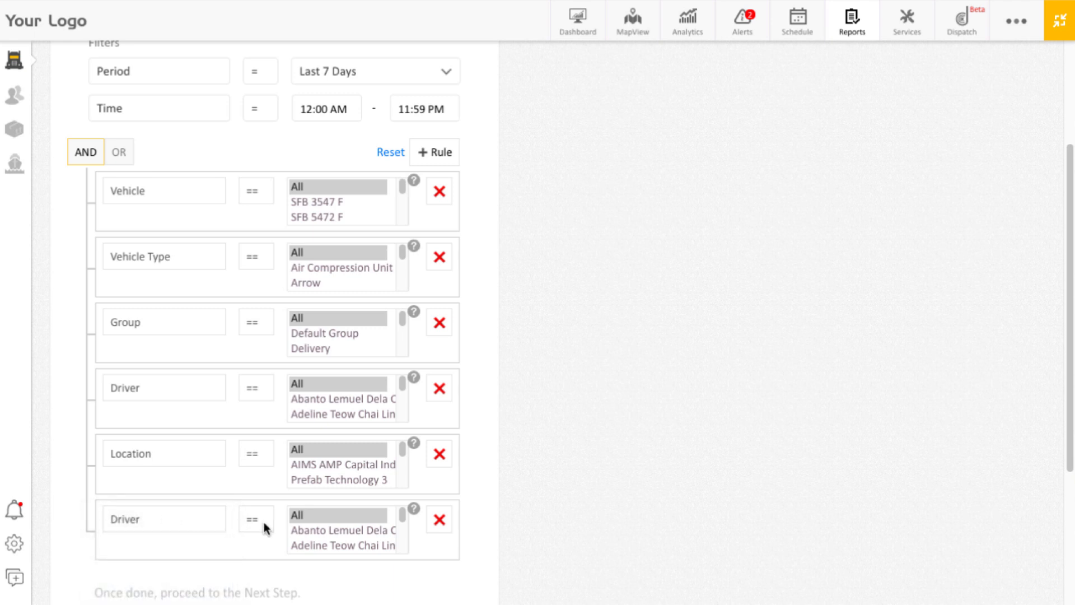
left_click(439, 522)
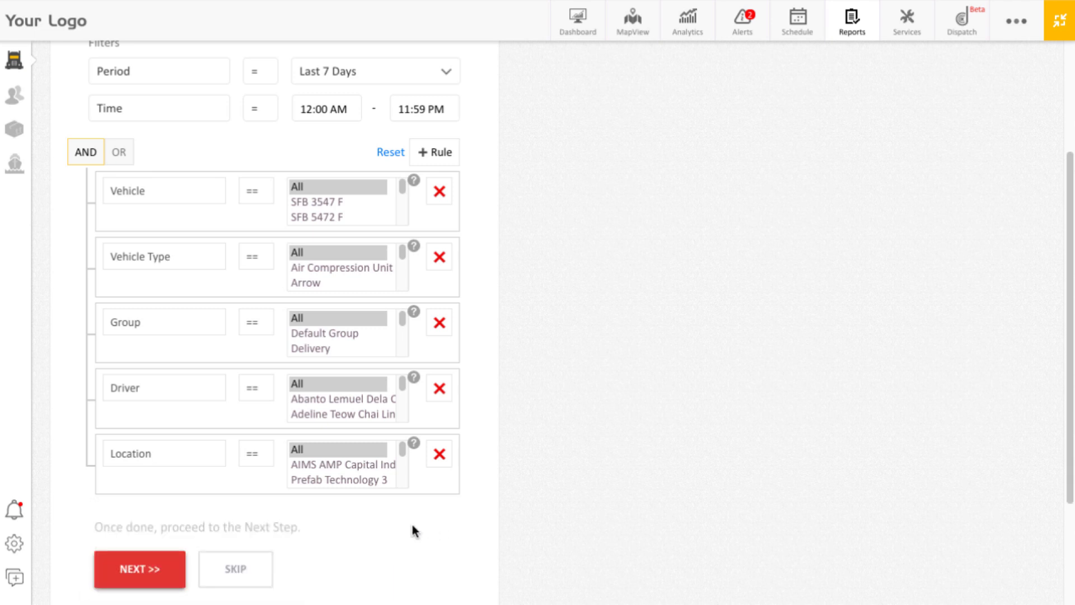
Proceed to summarizing and sorting the data, and review the fields offered for summary, grouping and sorting without selecting any.
left_click(144, 570)
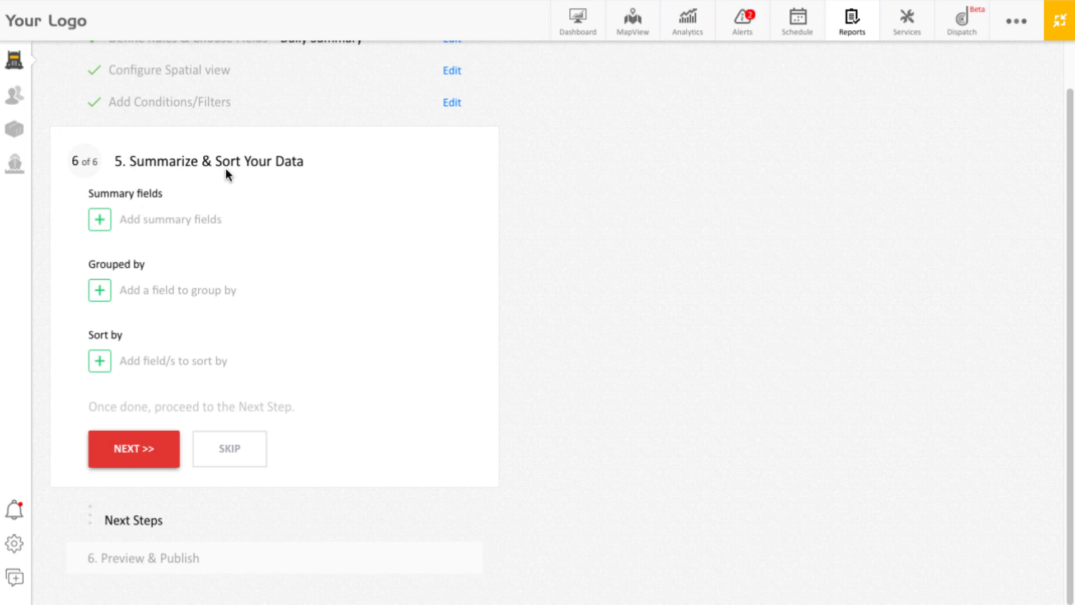
left_click(100, 230)
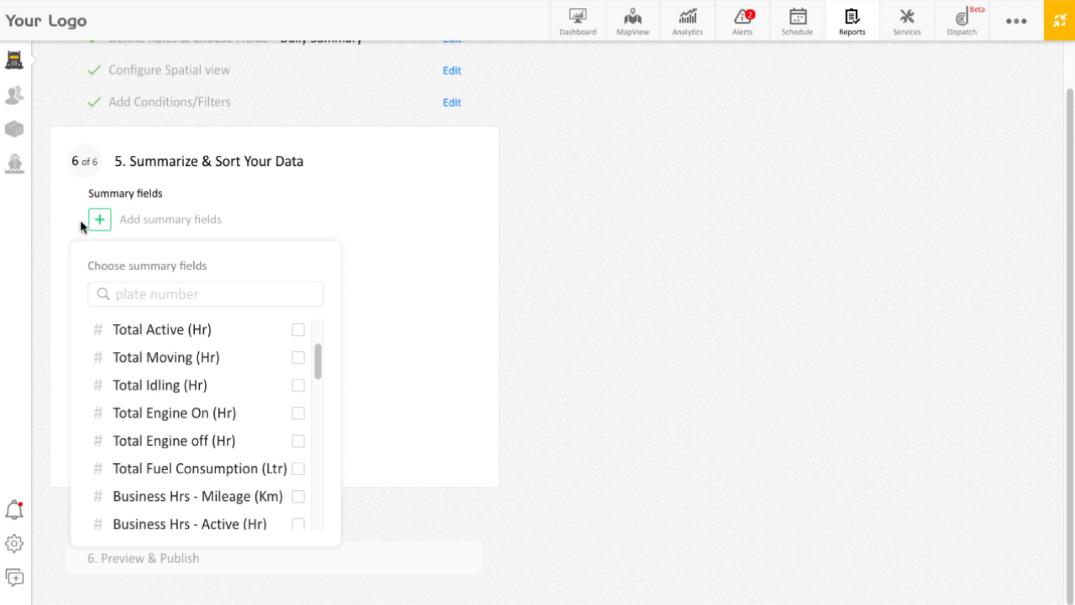
left_click(66, 226)
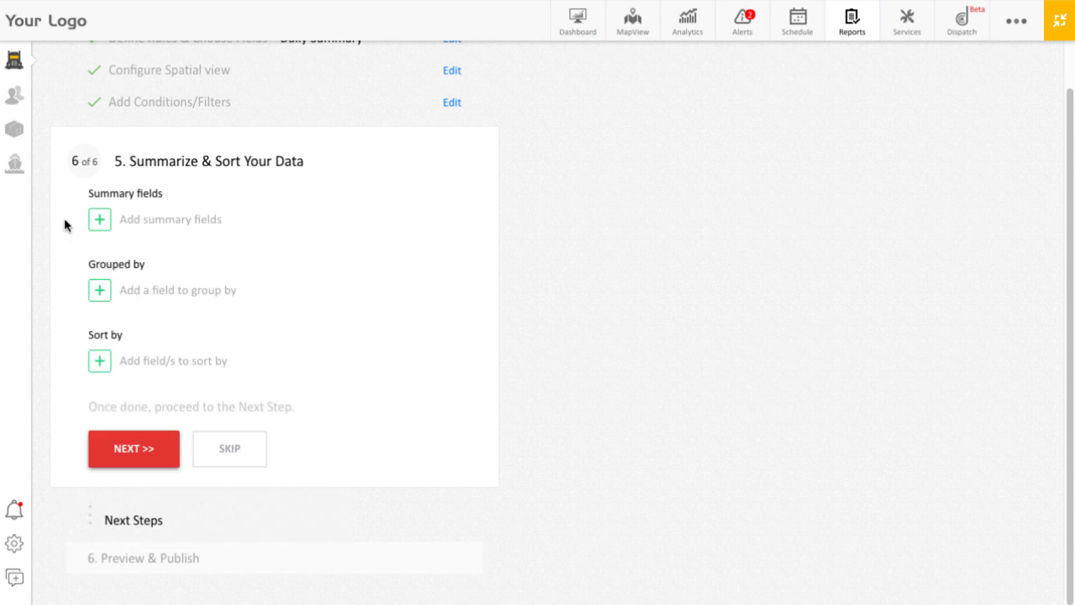
left_click(102, 292)
mouse_move(317, 415)
left_mouse_down()
mouse_move(324, 456)
mouse_move(321, 408)
left_mouse_up()
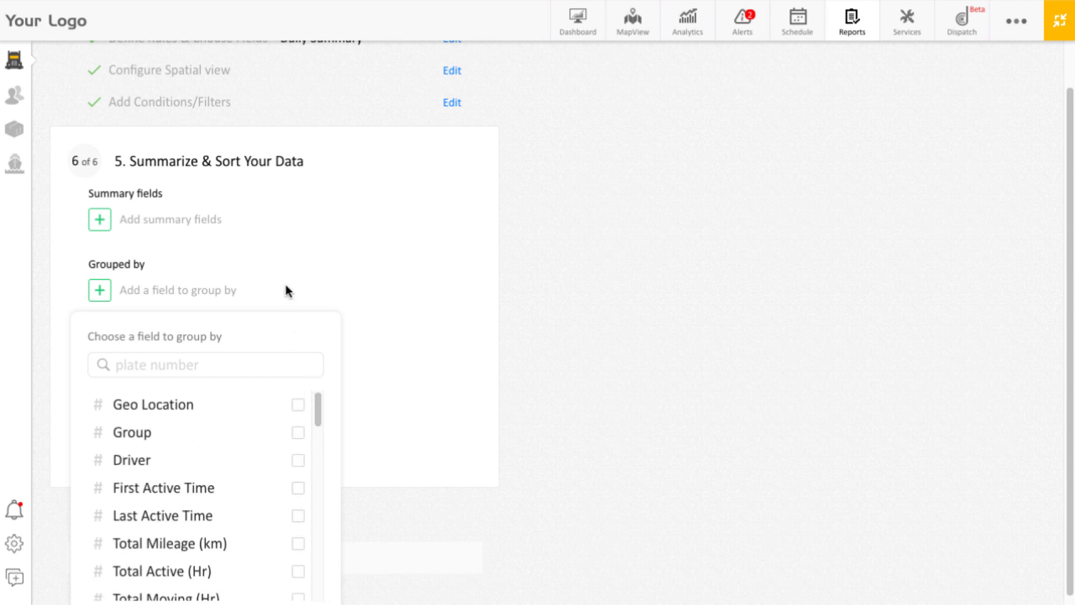
left_click(77, 277)
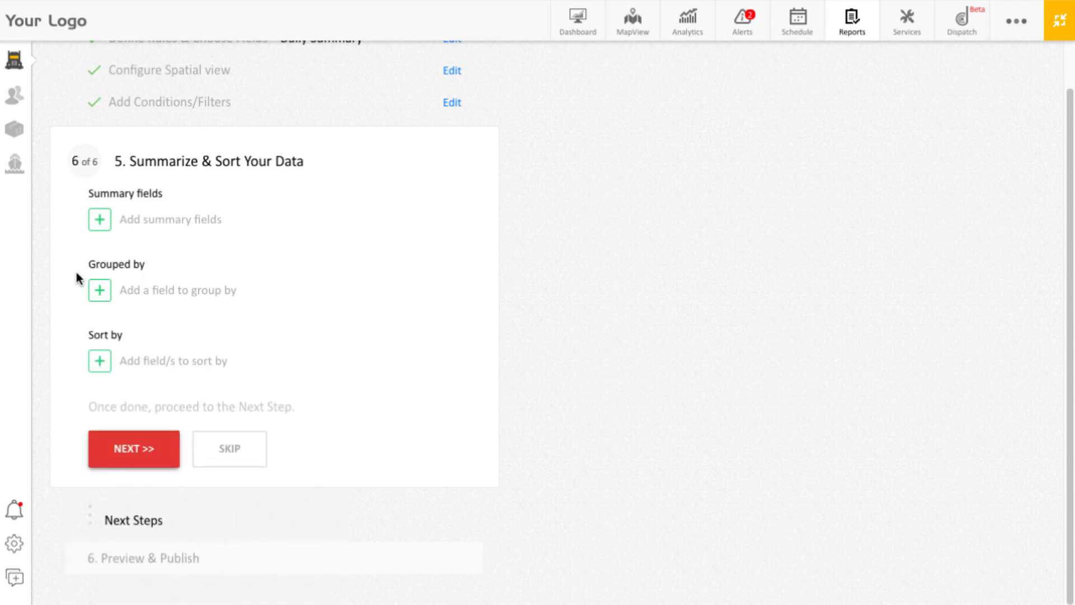
left_click(100, 361)
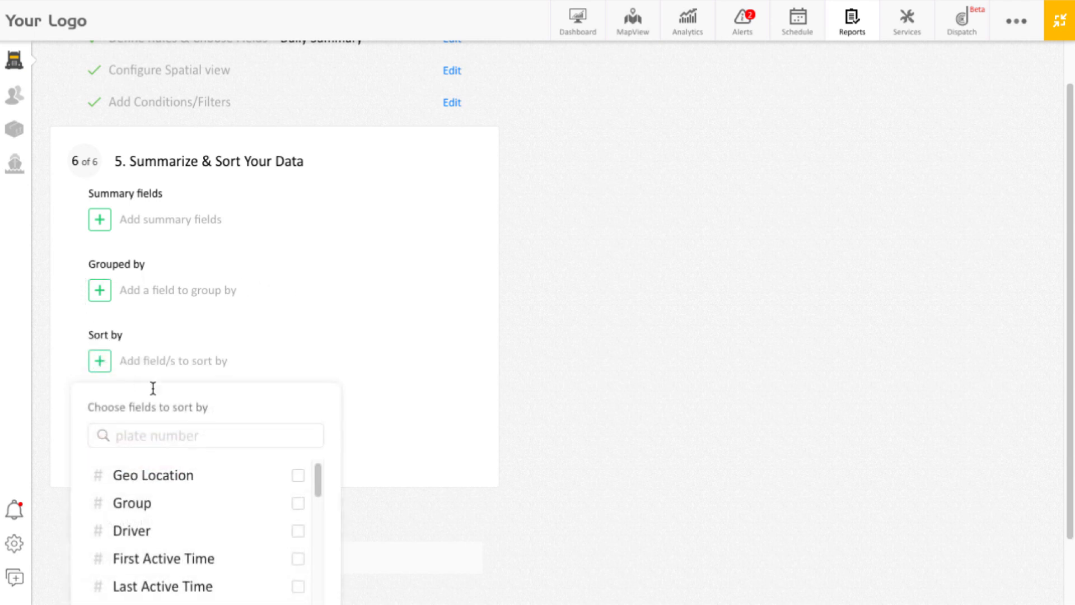
left_click_drag(318, 488, 316, 531)
left_click(296, 316)
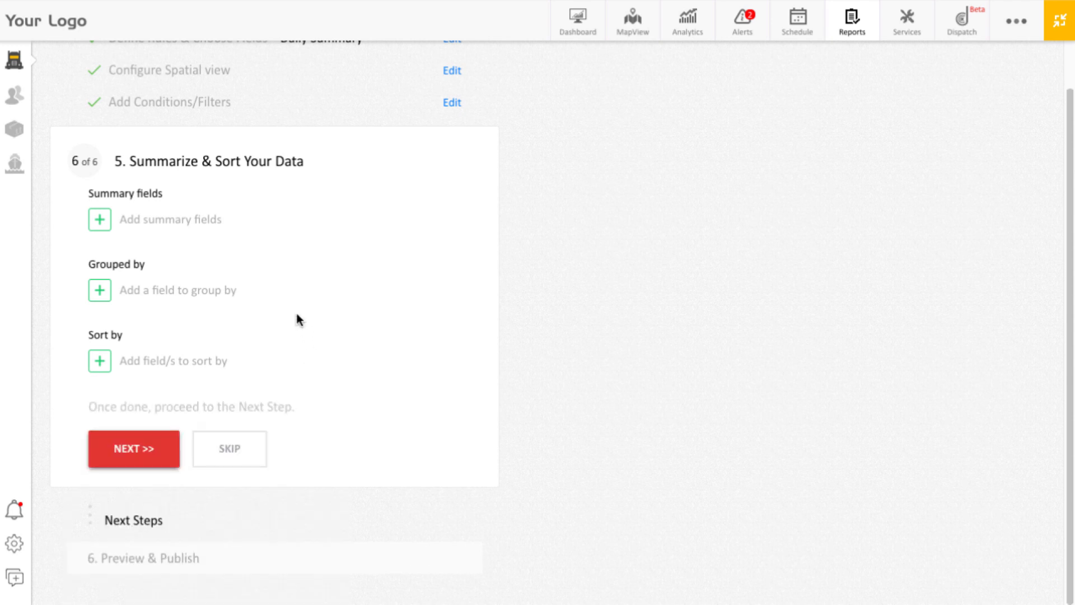
Continue to the final stage, open the live preview of the Daily Summary report, and publish it.
left_click(132, 448)
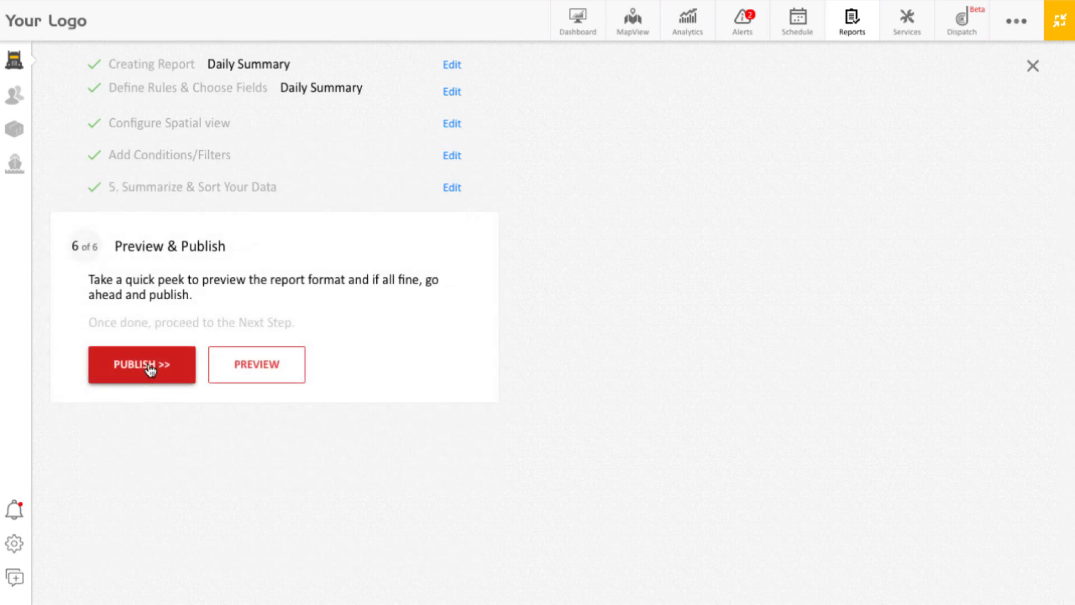
left_click(247, 371)
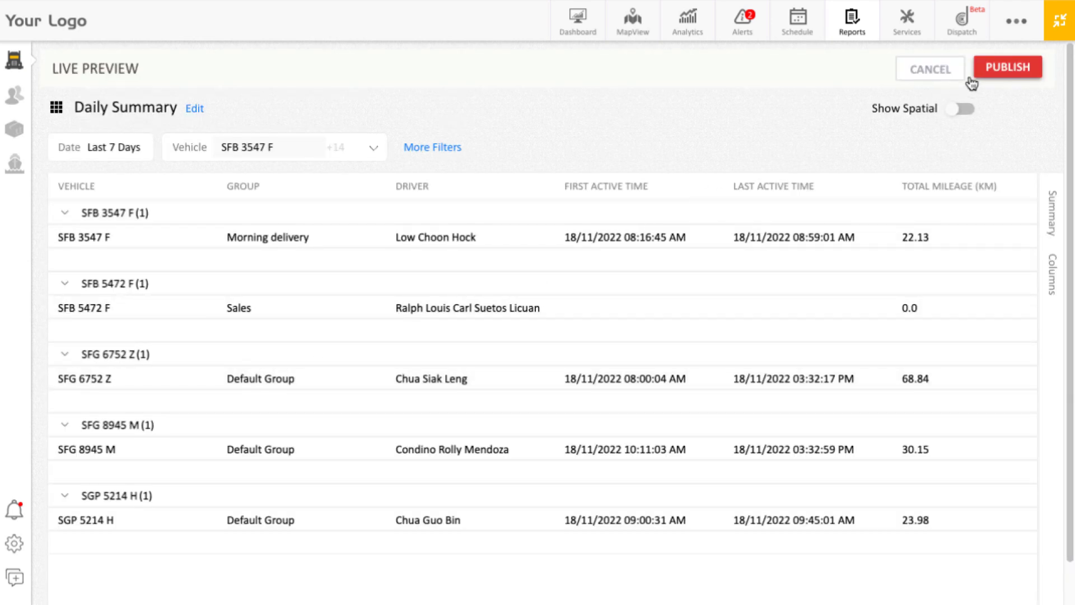
left_click(999, 79)
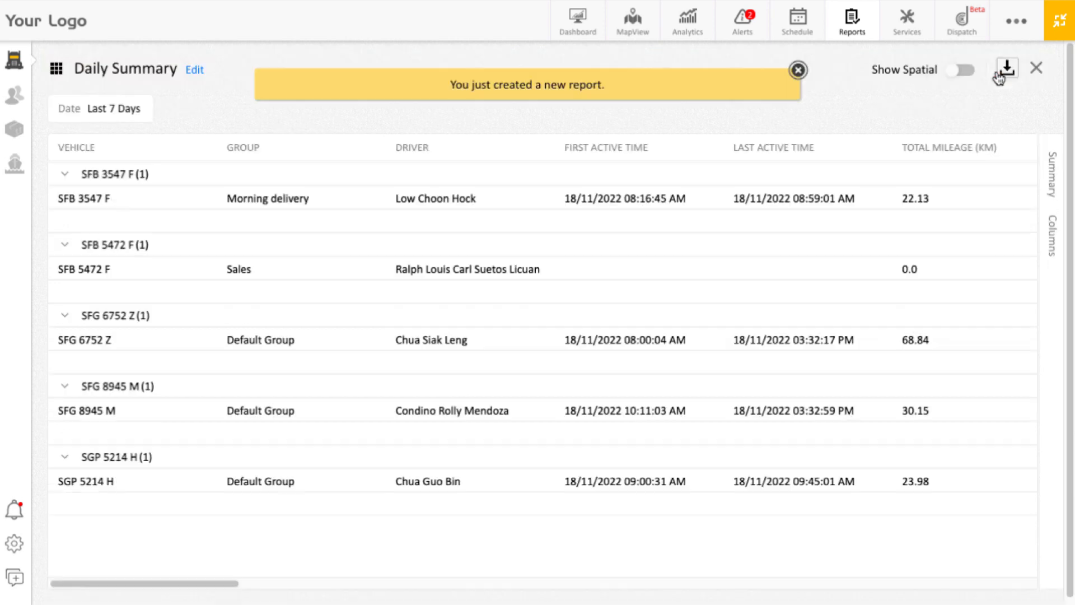